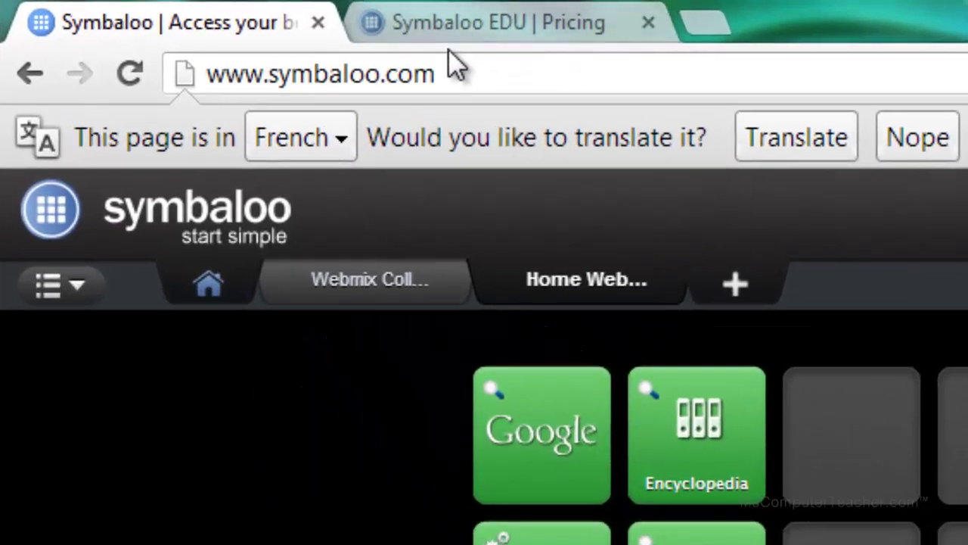
Translate the French symbaloo.com start page into English and close the translation bar.
drag(466, 75, 203, 72)
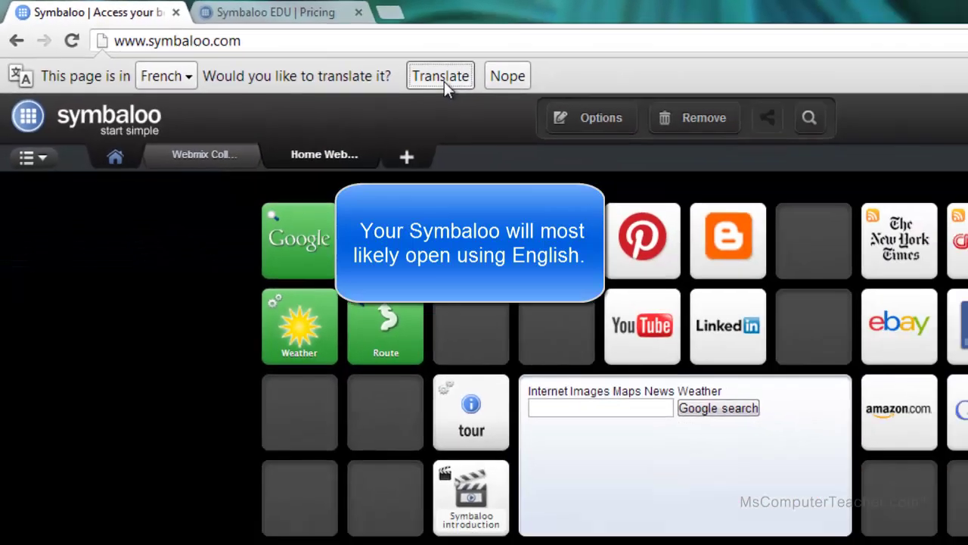
click(801, 142)
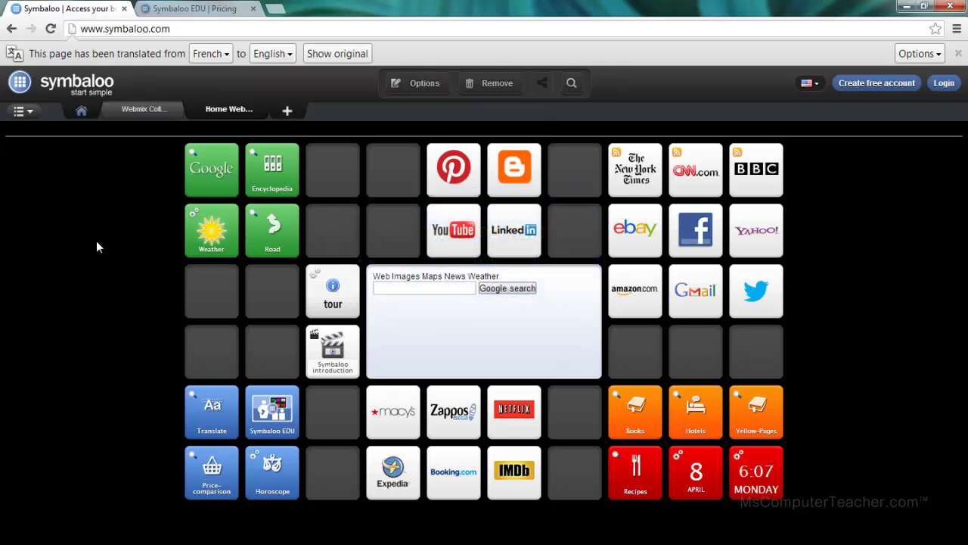
click(959, 54)
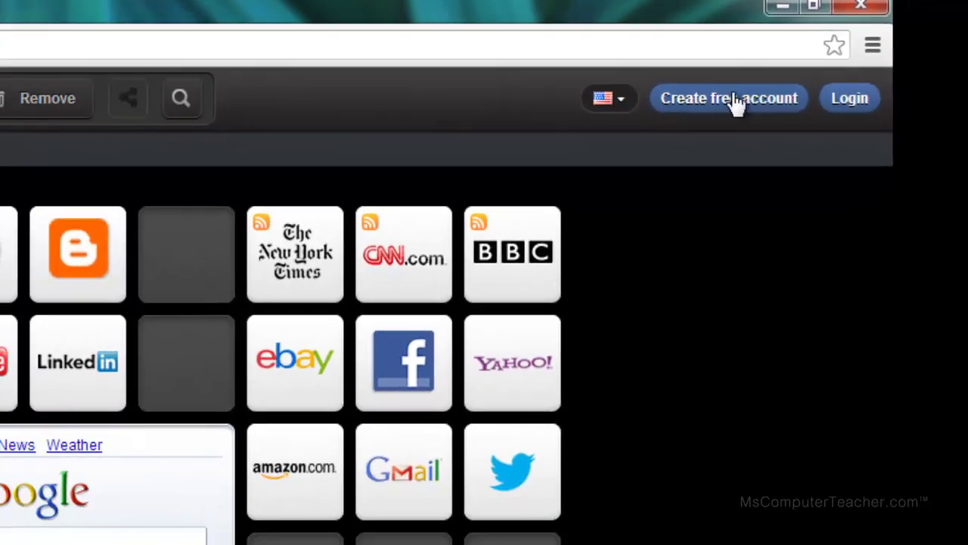
Begin registration through 'Create free account' to reach a personal Symbaloo account.
click(736, 103)
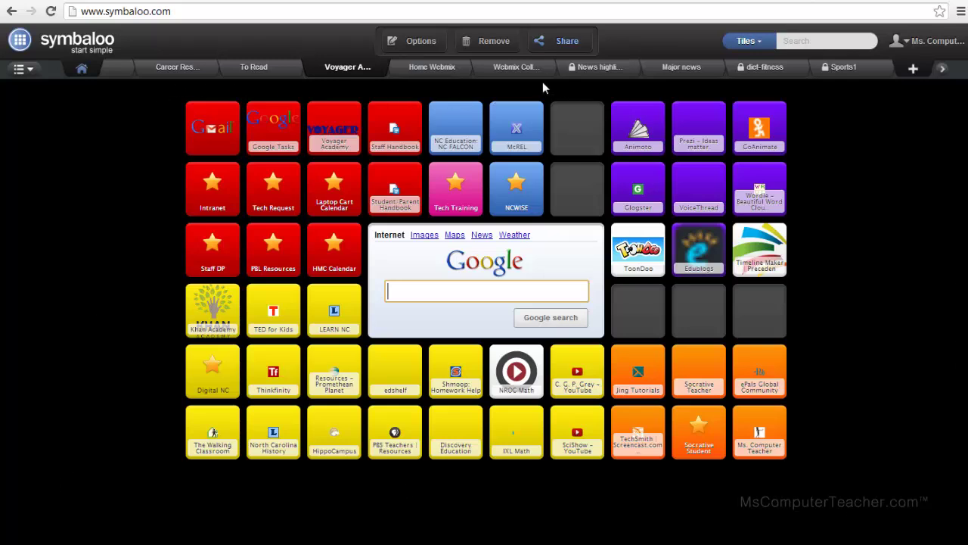
Browse the Webmix Collection, News highlights and Home webmixes, then open Major news and preview its headlines.
click(518, 68)
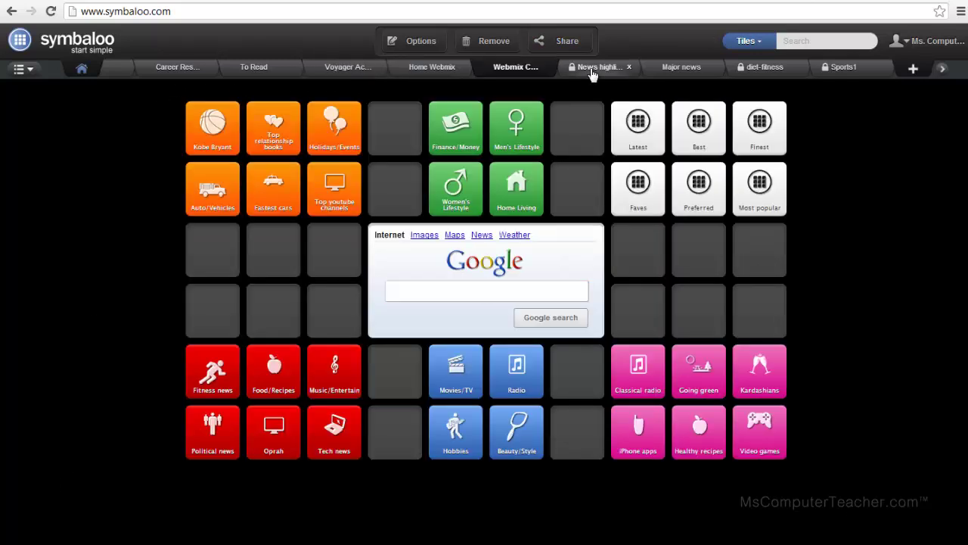
click(591, 69)
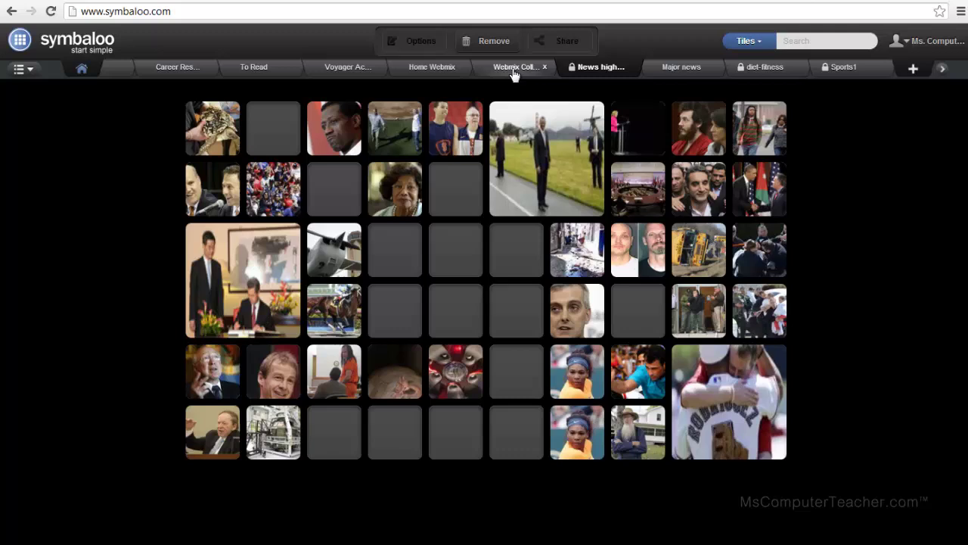
click(433, 70)
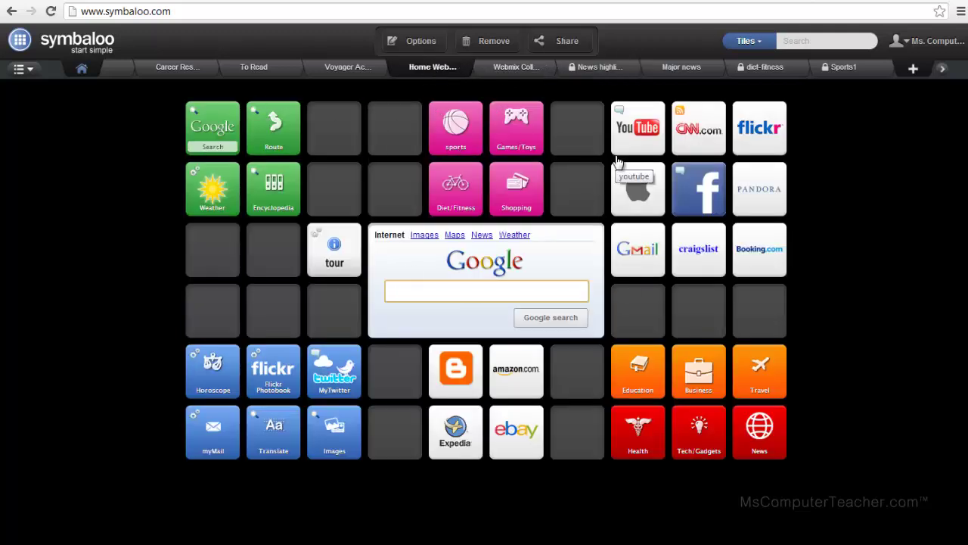
click(684, 69)
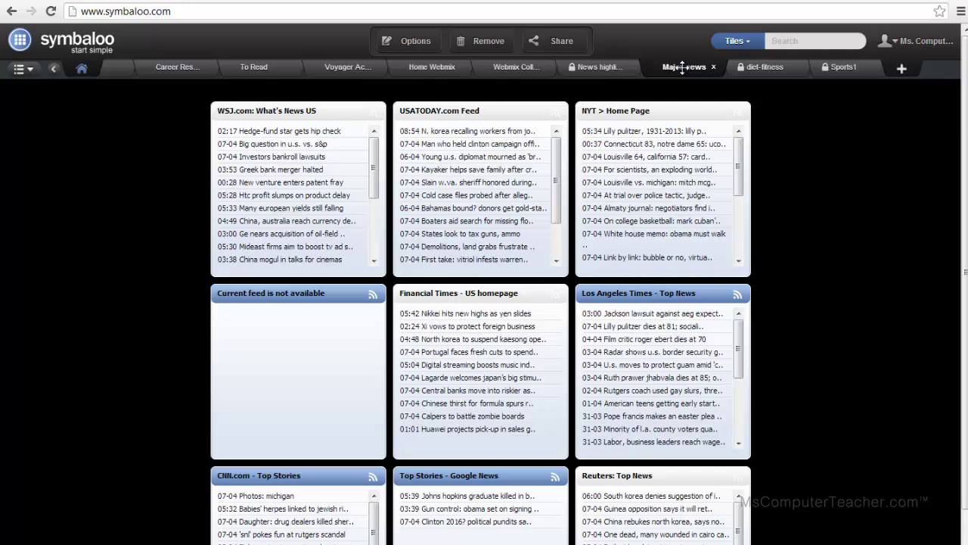
mouse_move(296, 130)
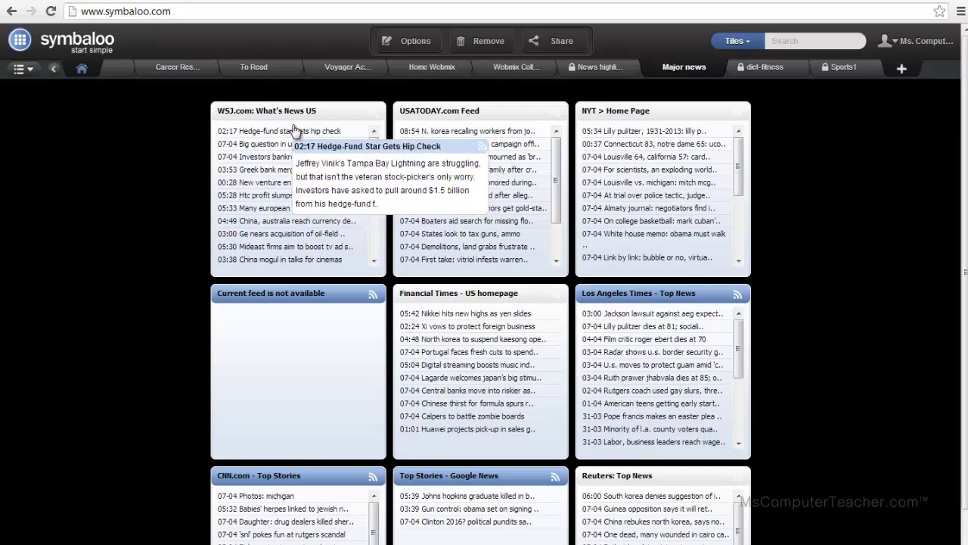
mouse_move(648, 136)
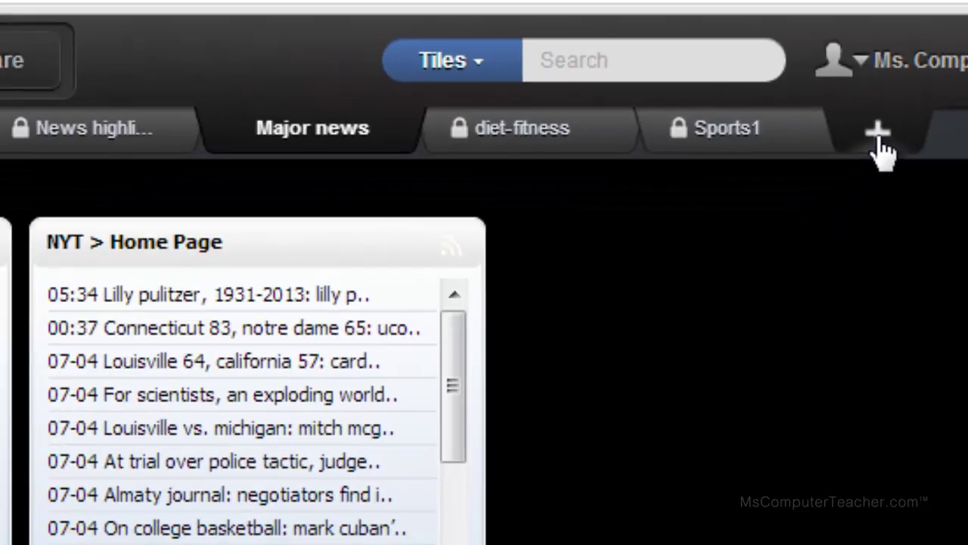
Add an empty Tiles webmix named 'Demo'.
click(779, 201)
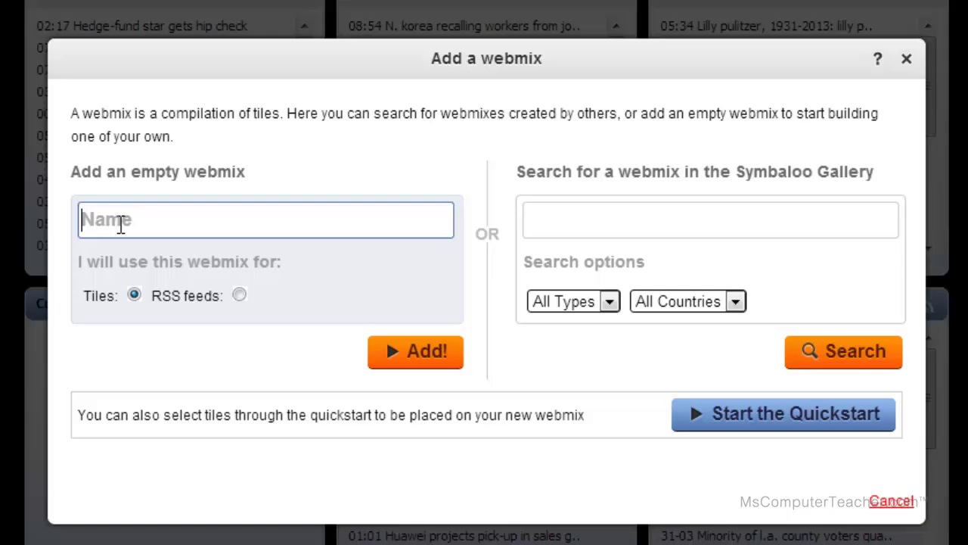
text(Demo)
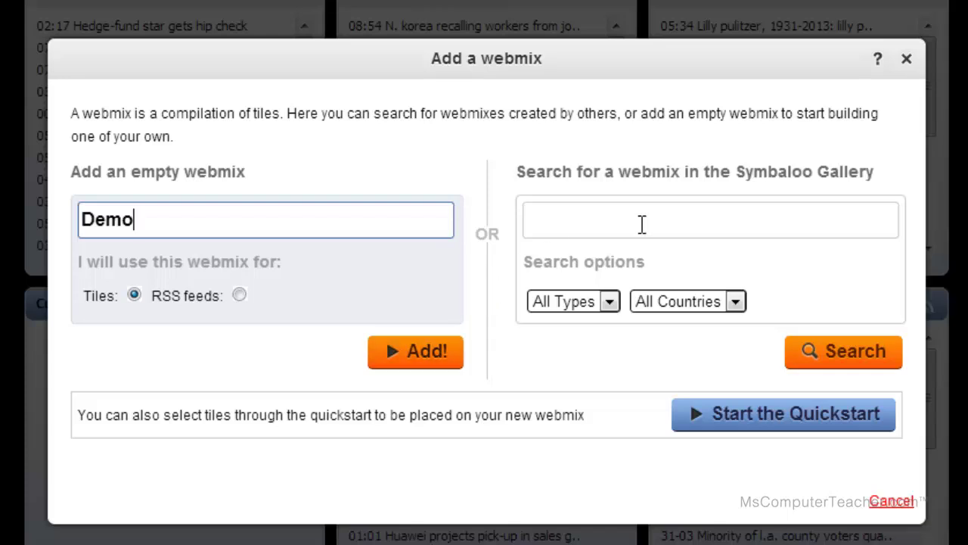
click(642, 224)
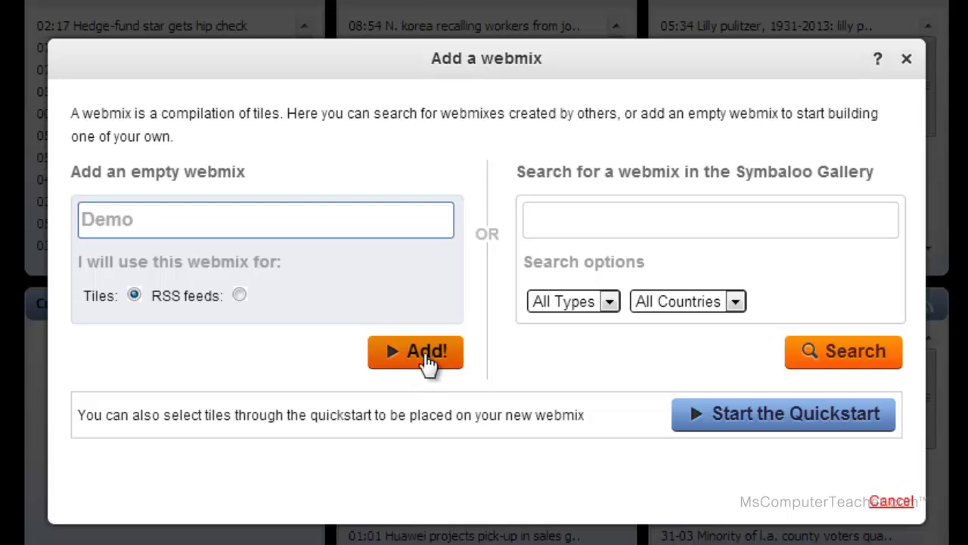
click(428, 355)
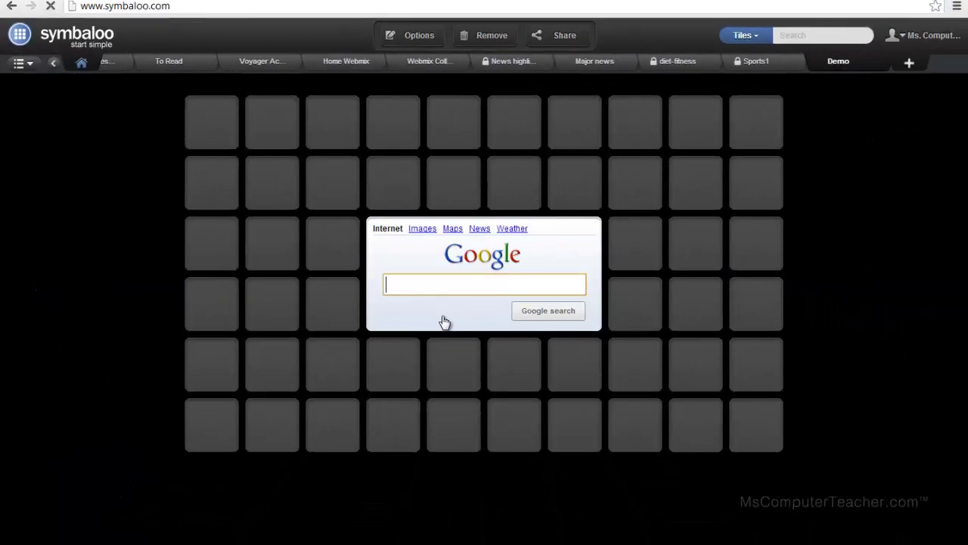
From an empty spot in Demo, search existing tiles for 'CNN'.
click(213, 127)
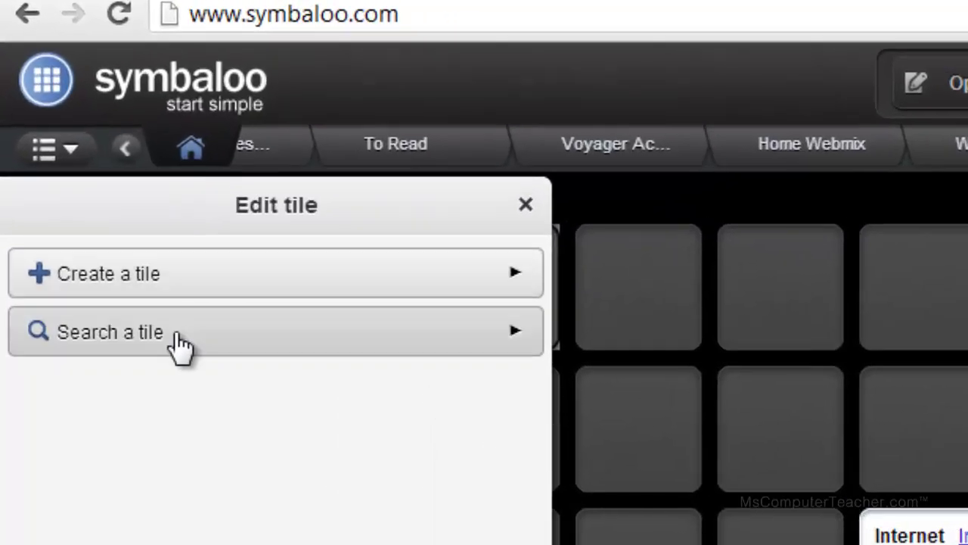
click(179, 344)
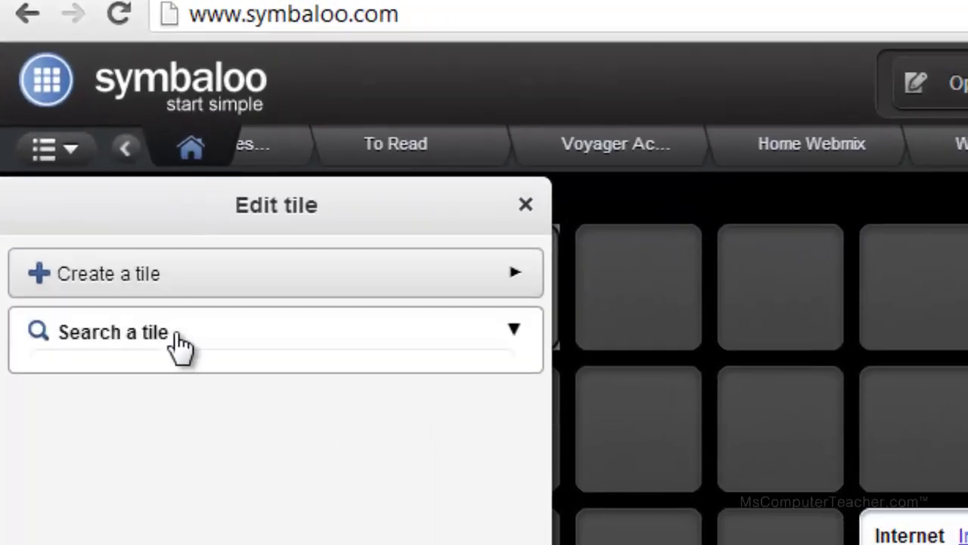
text(CNN)
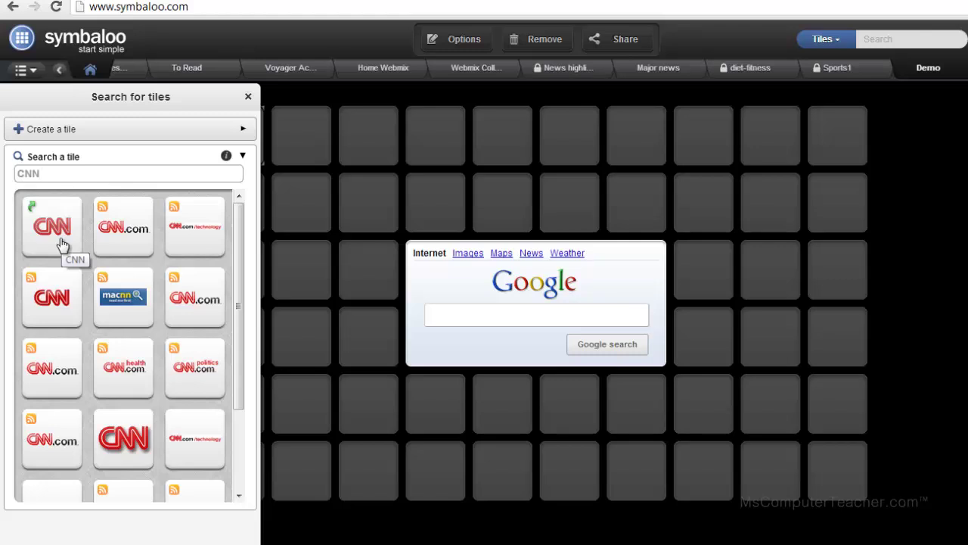
click(87, 142)
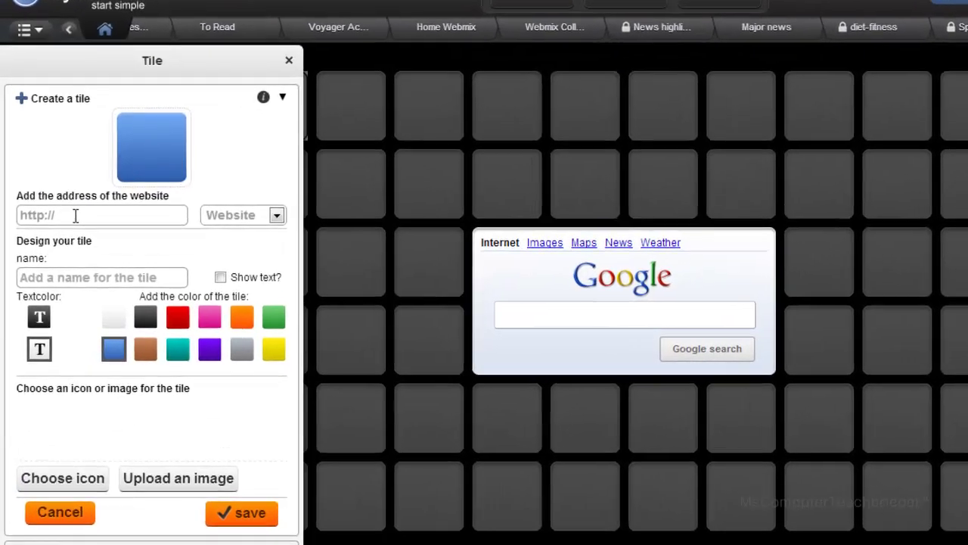
text(http://www.)
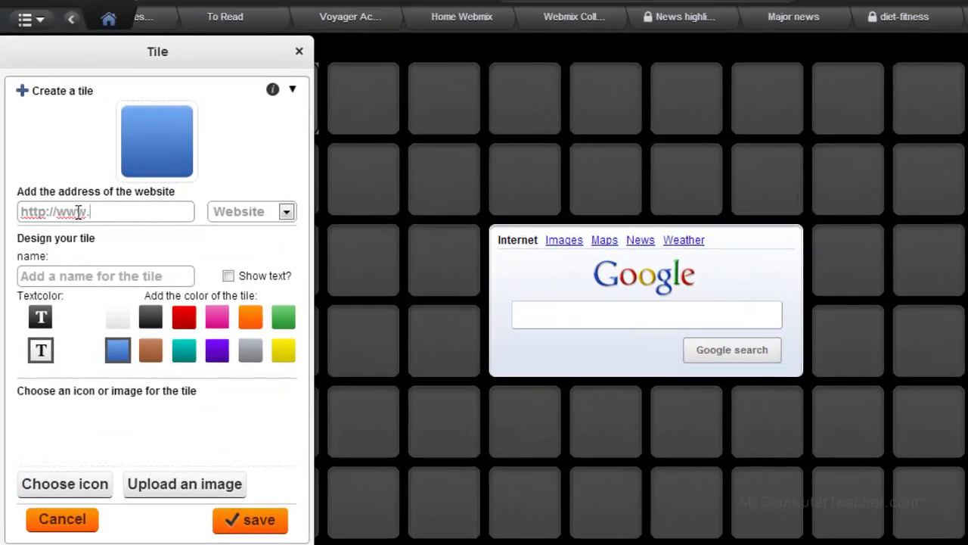
text(cnn.com)
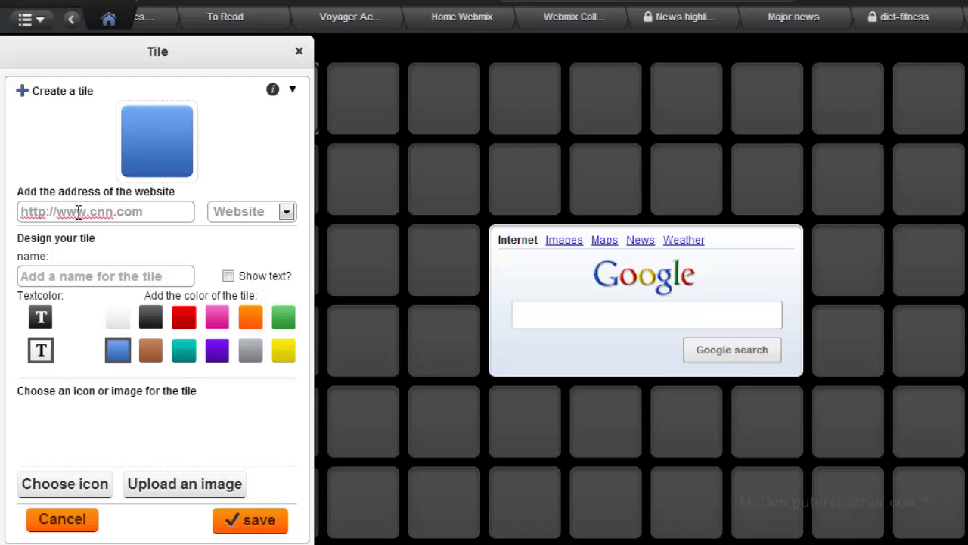
click(111, 277)
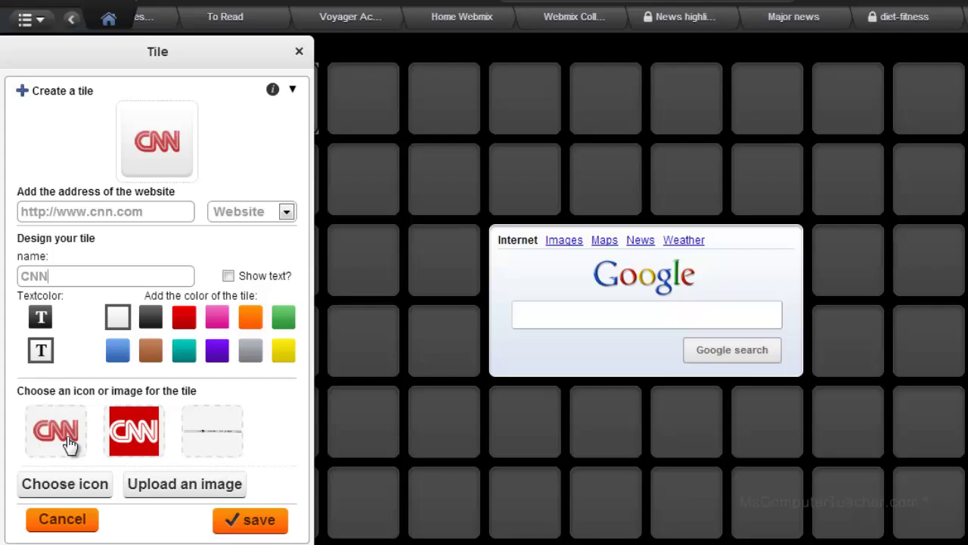
Crop the red CNN logo as the tile image, show the CNN caption, and save the tile.
click(136, 438)
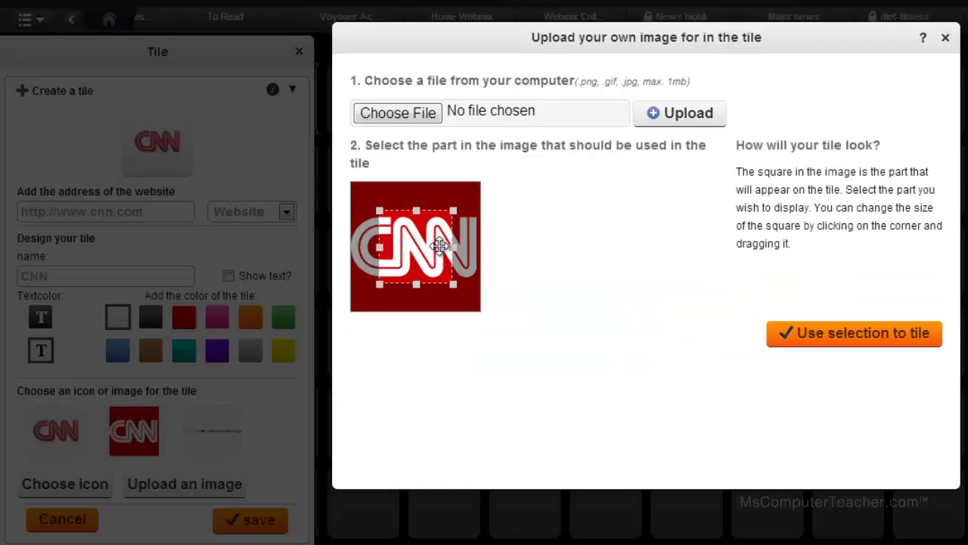
drag(440, 246, 383, 207)
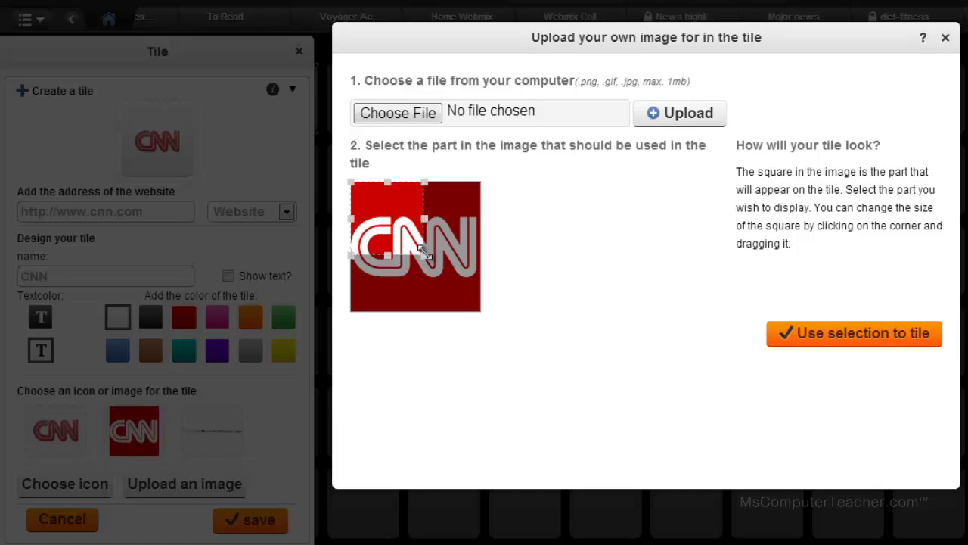
drag(426, 254, 487, 337)
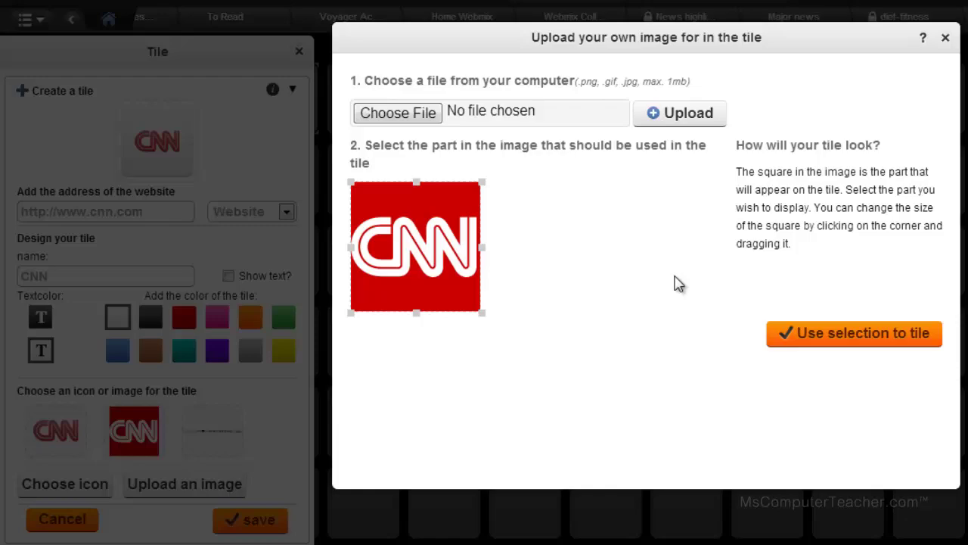
click(850, 342)
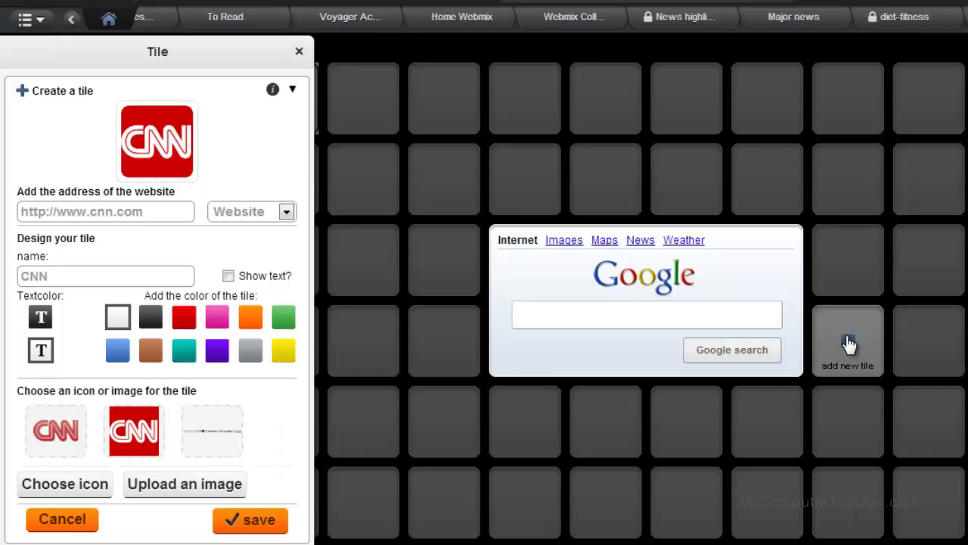
click(228, 275)
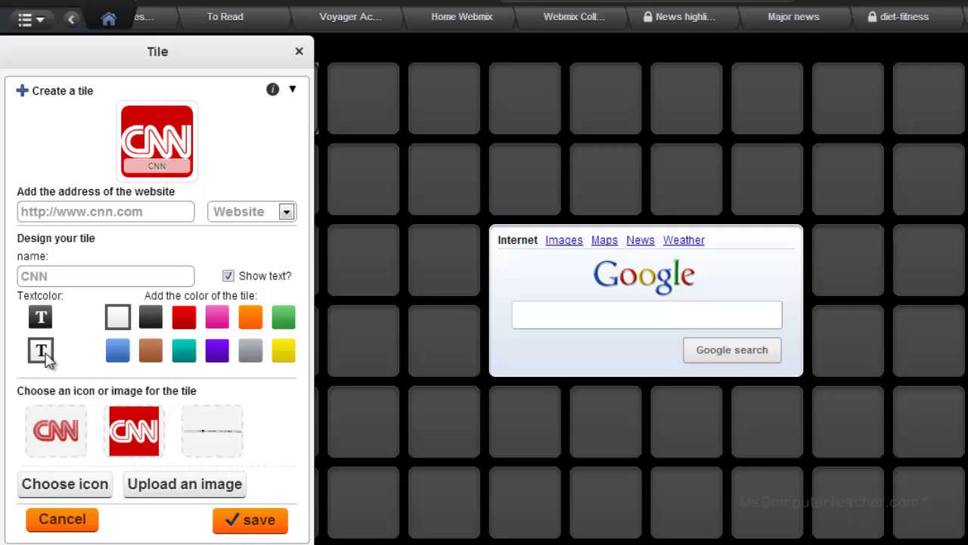
click(245, 524)
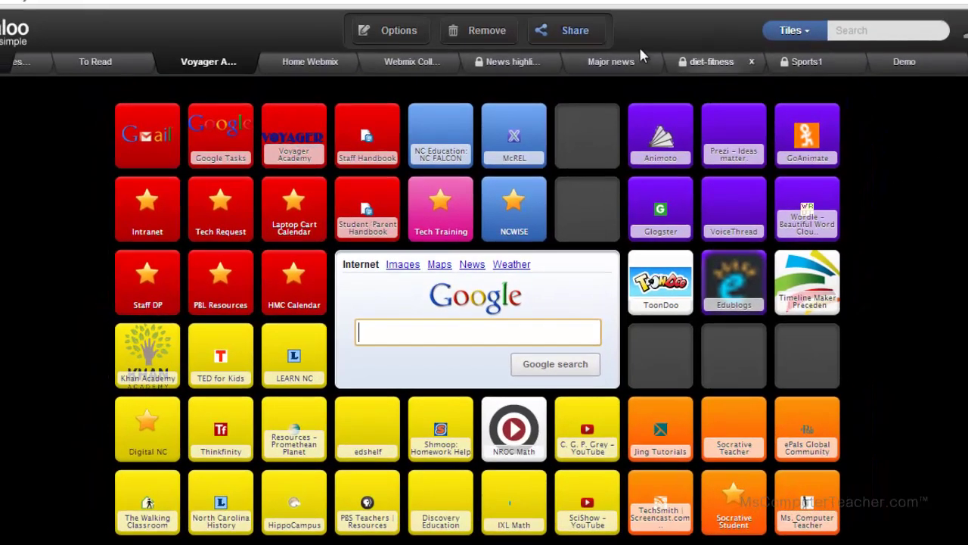
Set the Voyager Academy Staff webmix to share privately with friends, selecting its share link first.
click(569, 35)
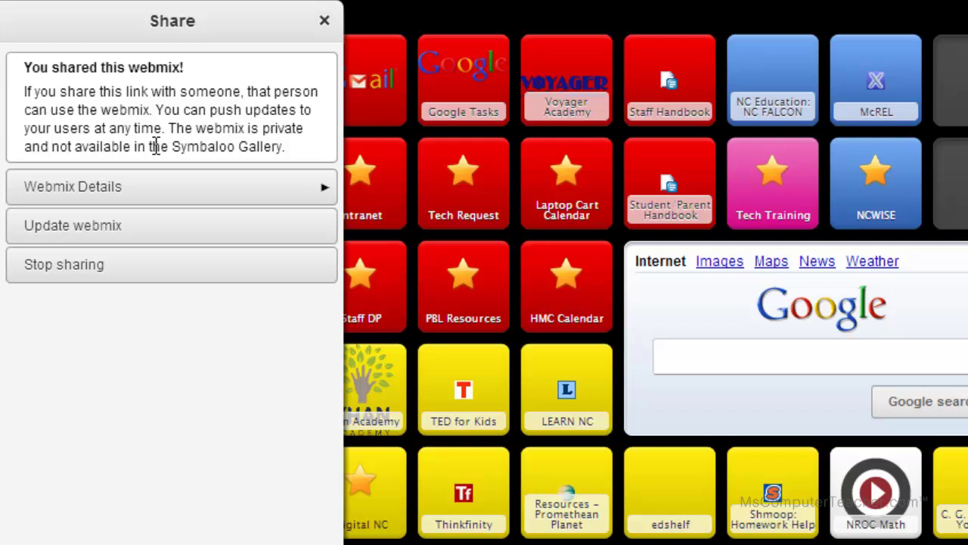
click(147, 192)
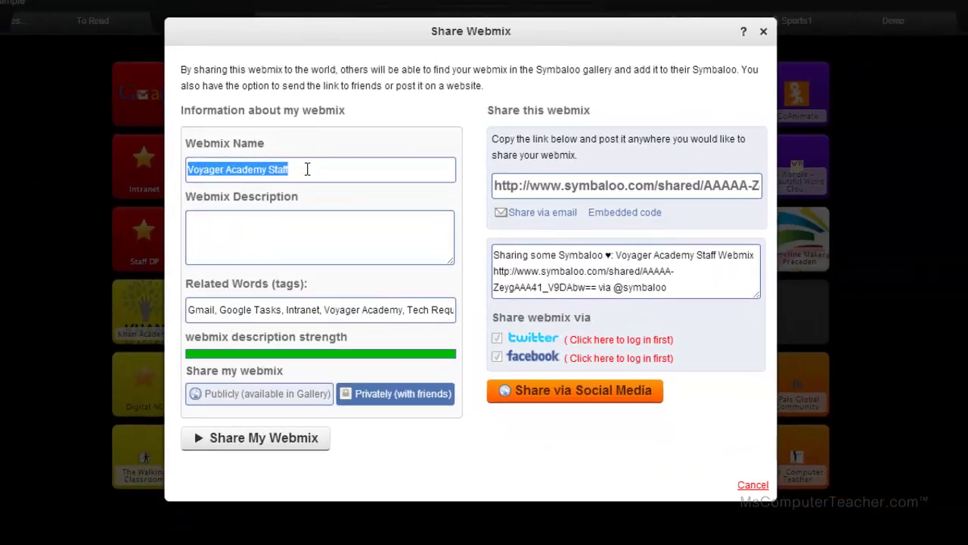
click(556, 188)
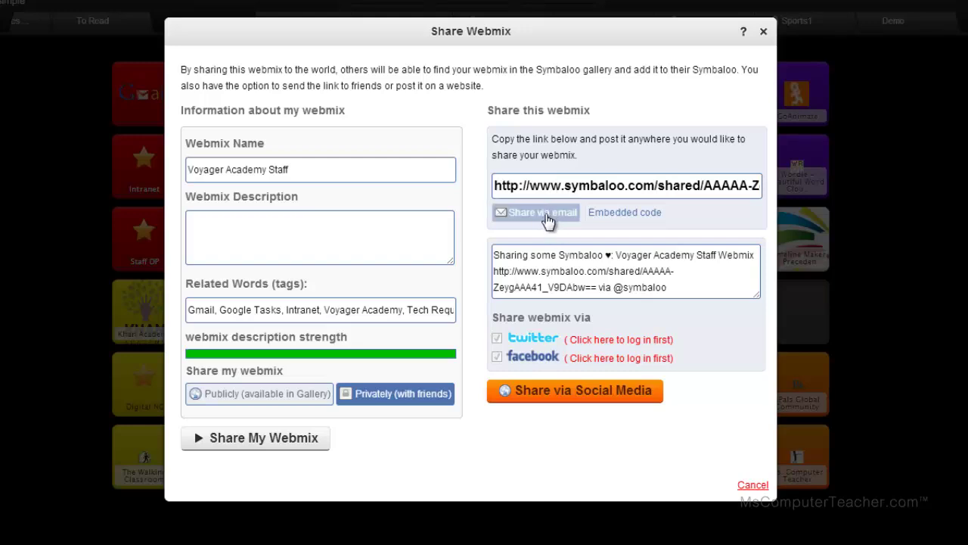
drag(496, 185, 796, 186)
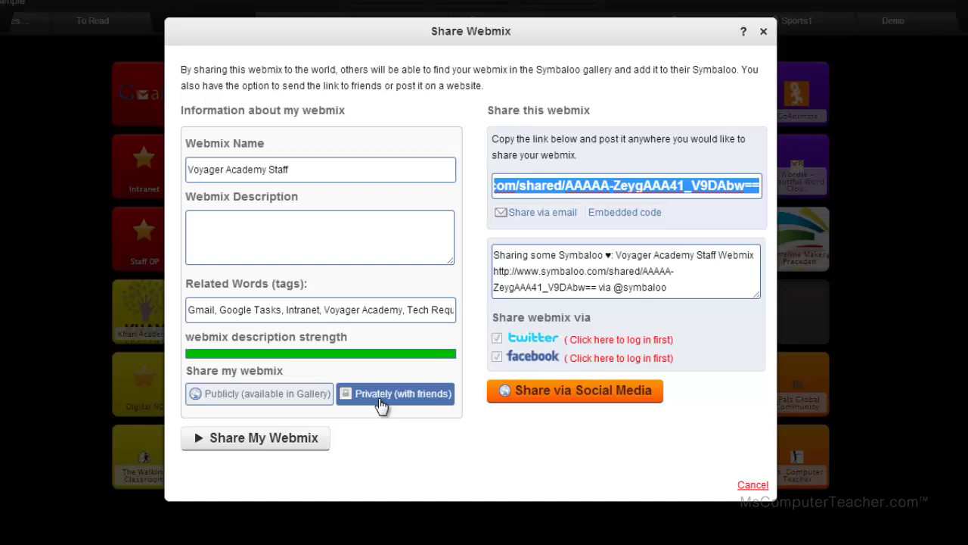
click(244, 445)
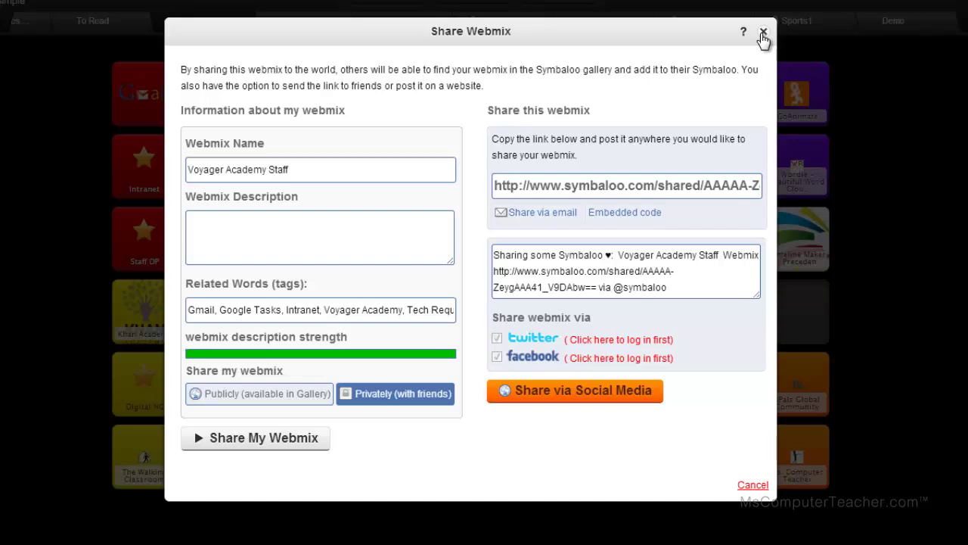
click(764, 33)
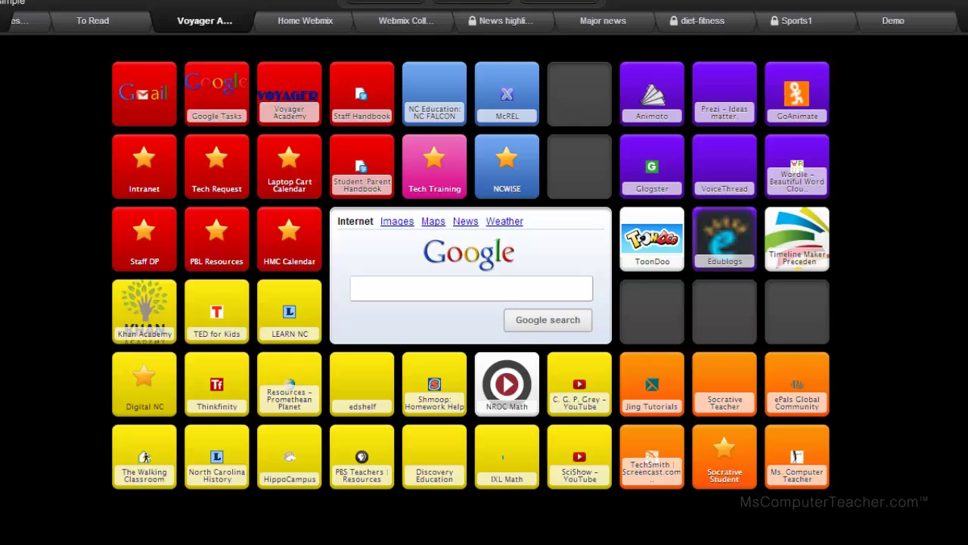
Scroll back along the webmix tabs and open the Teaching webmix.
scroll(50, 20, up, 3)
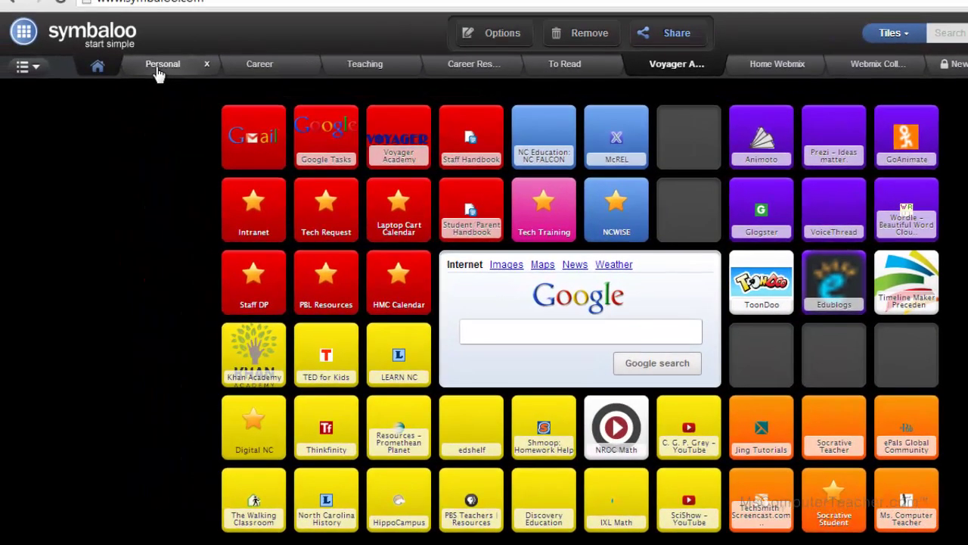
click(369, 70)
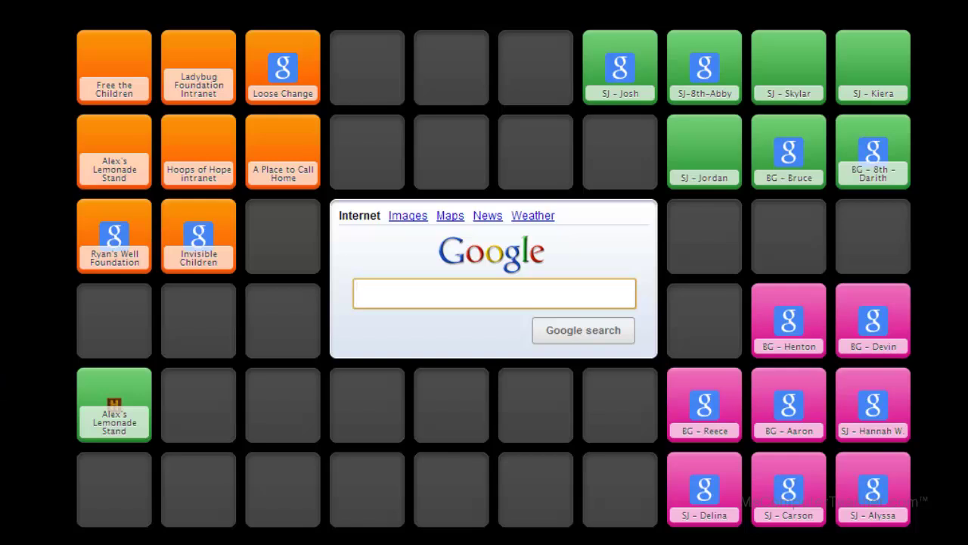
mouse_move(432, 6)
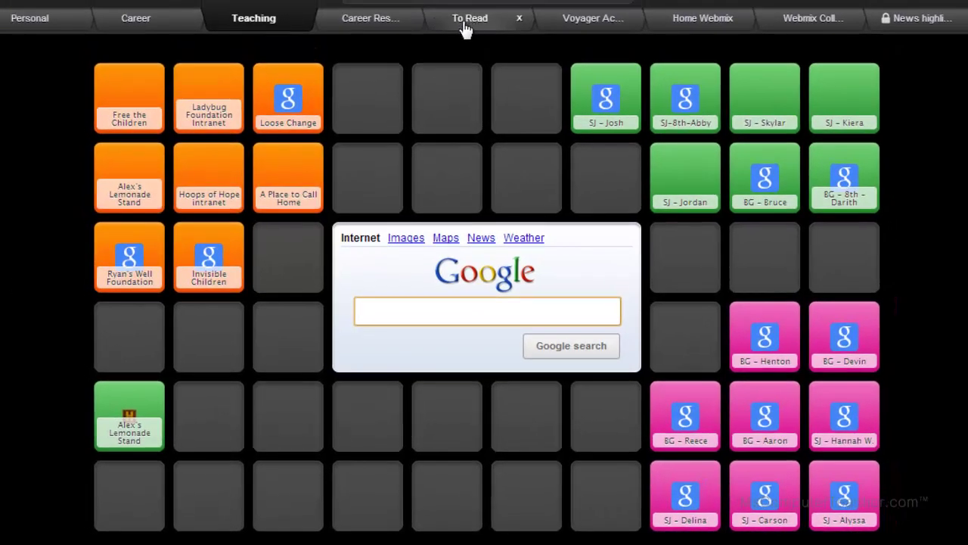
Open the To Read webmix and its Edit webmix settings panel.
click(467, 26)
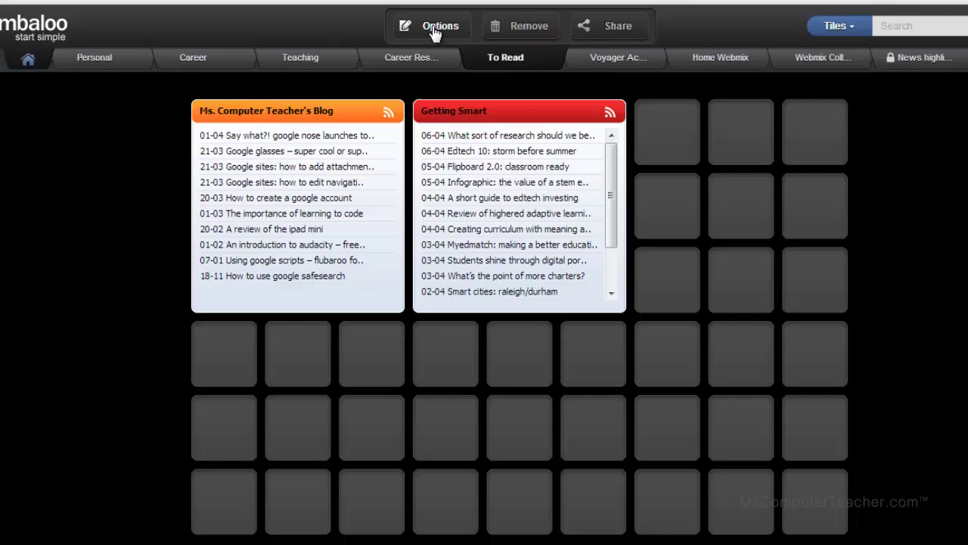
click(434, 28)
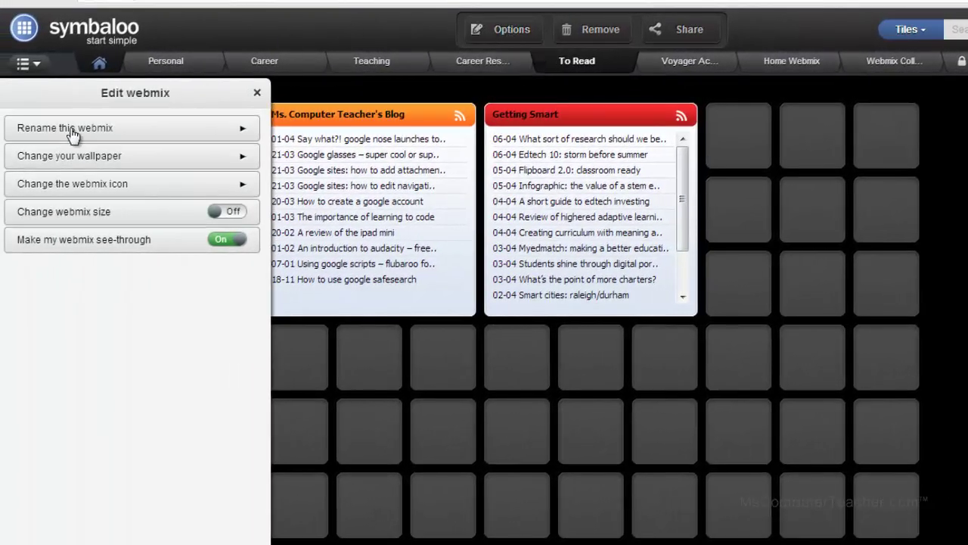
Give To Read the red forest wallpaper and a blue star icon, then return to Voyager Academy.
click(131, 159)
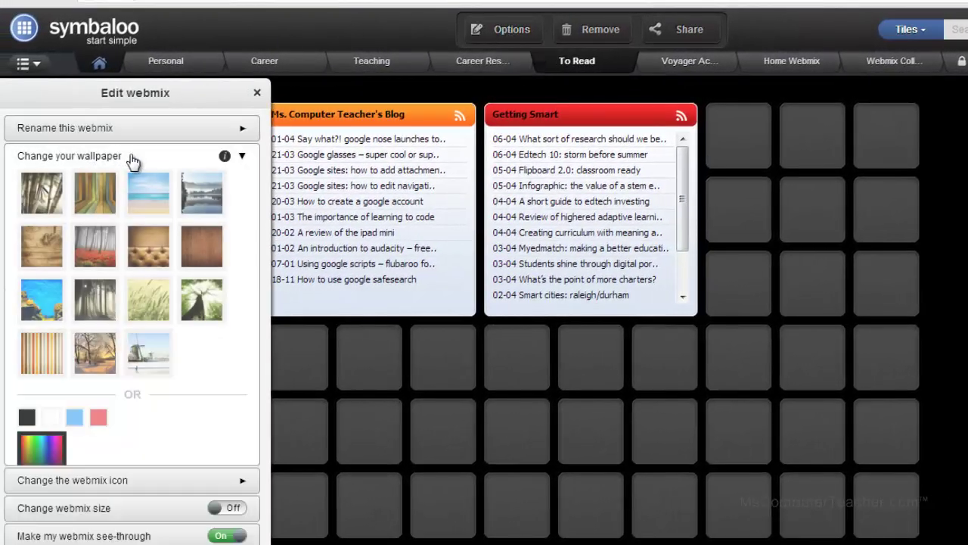
click(97, 246)
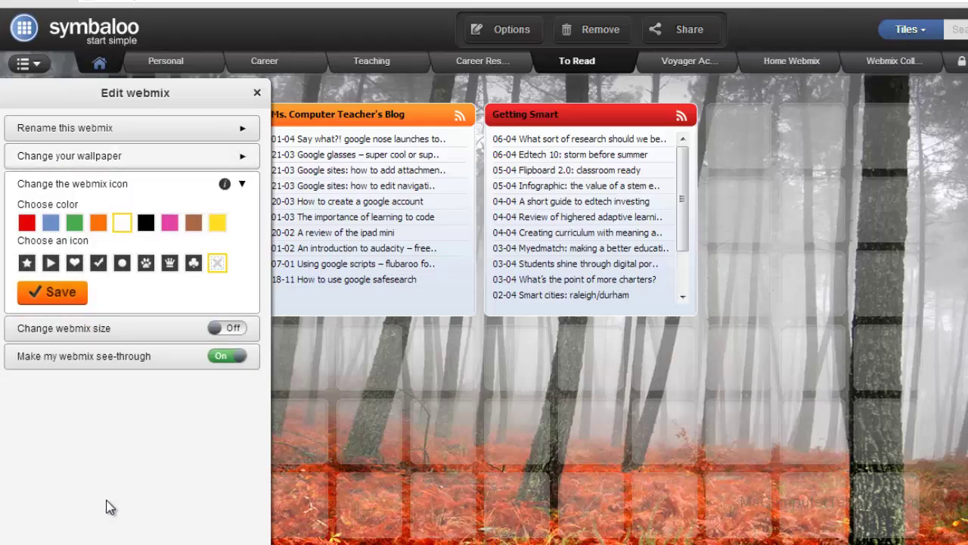
click(50, 224)
click(26, 263)
click(690, 65)
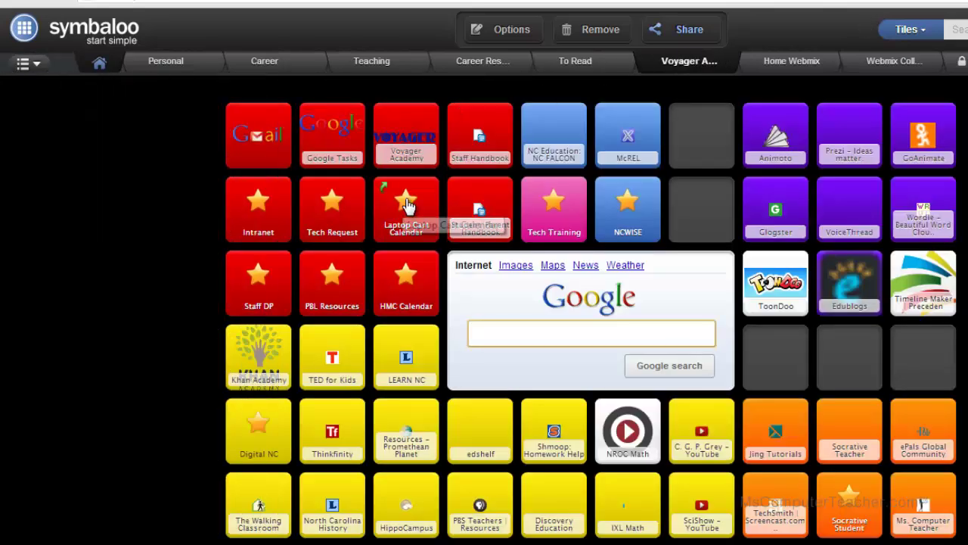
click(502, 39)
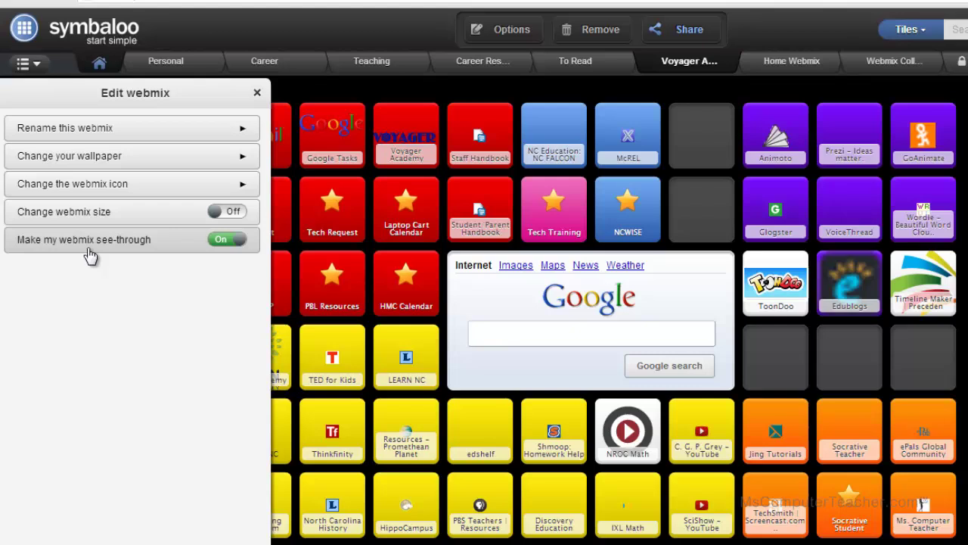
click(236, 239)
drag(227, 242, 209, 255)
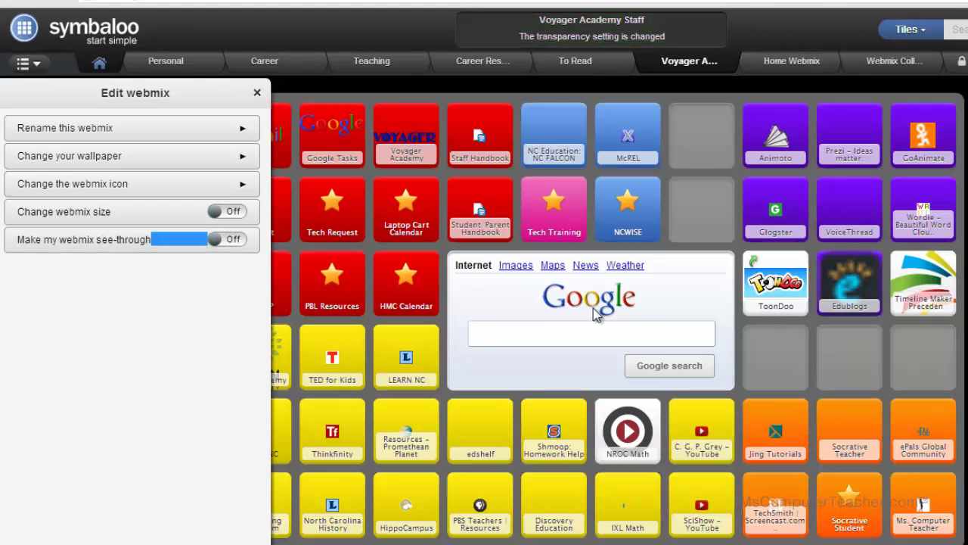
click(216, 242)
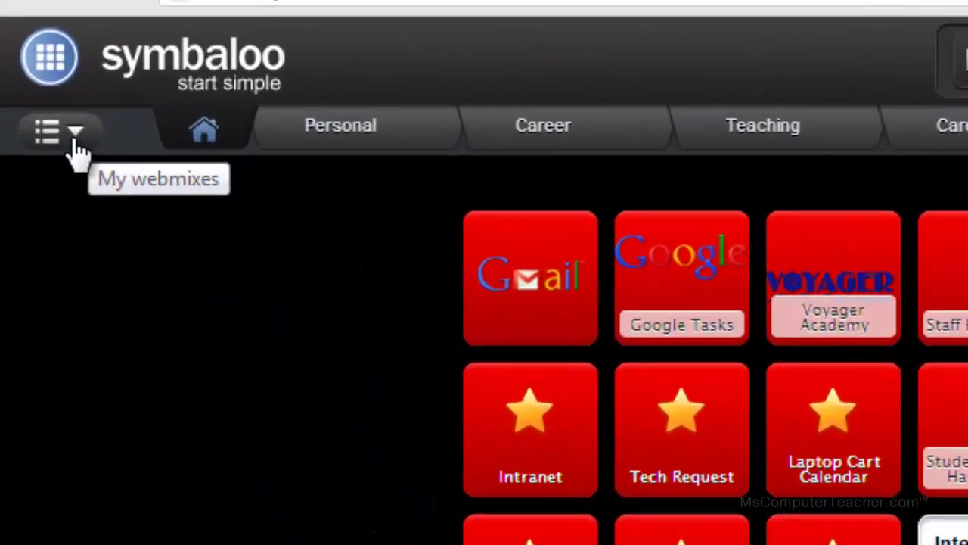
Preview the EDU Tools webmix in the Gallery and add its 24 education tiles as a new tab.
click(75, 144)
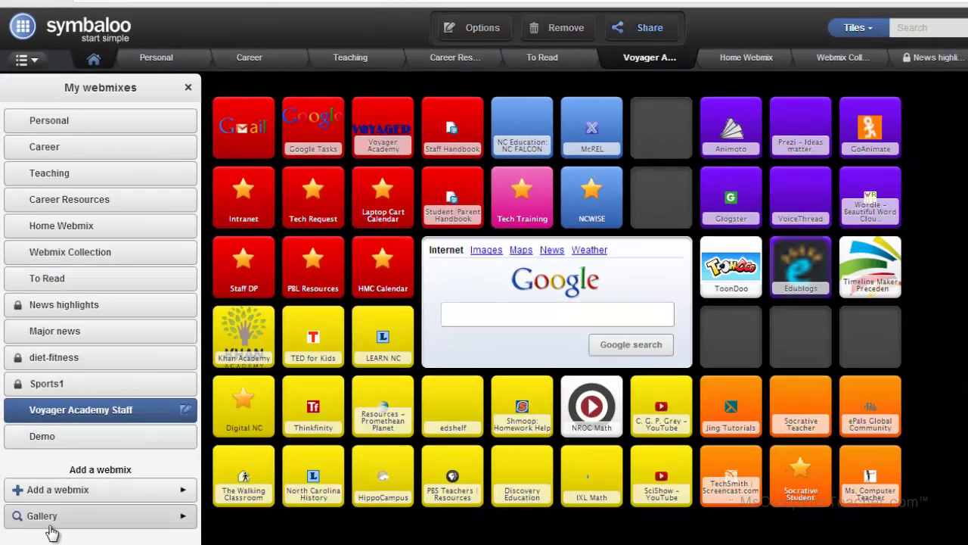
click(121, 524)
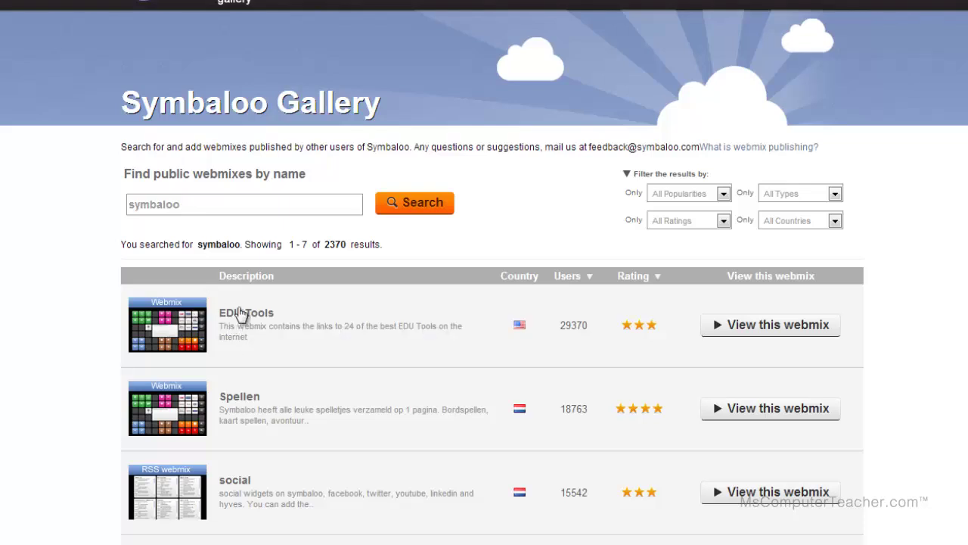
click(754, 333)
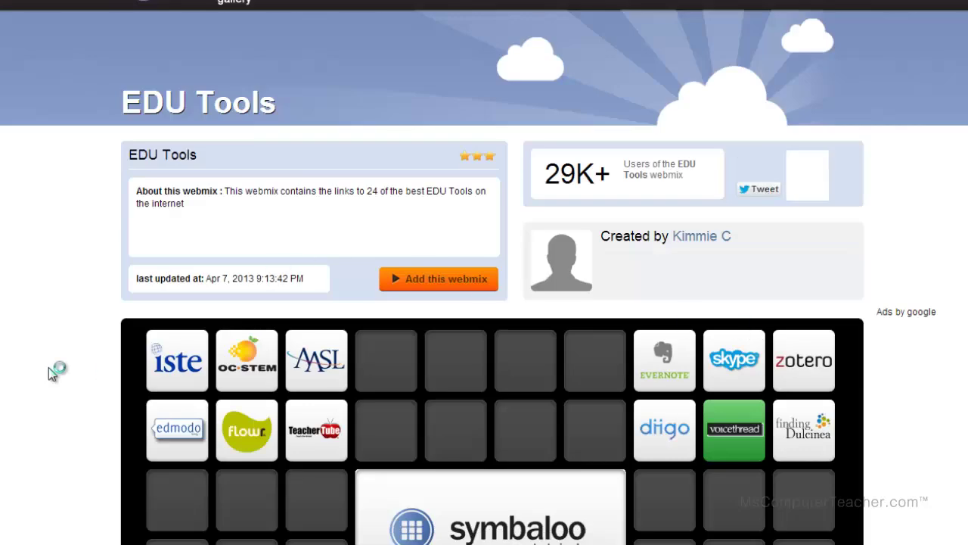
scroll(23, 364, down, 2)
scroll(23, 363, down, 4)
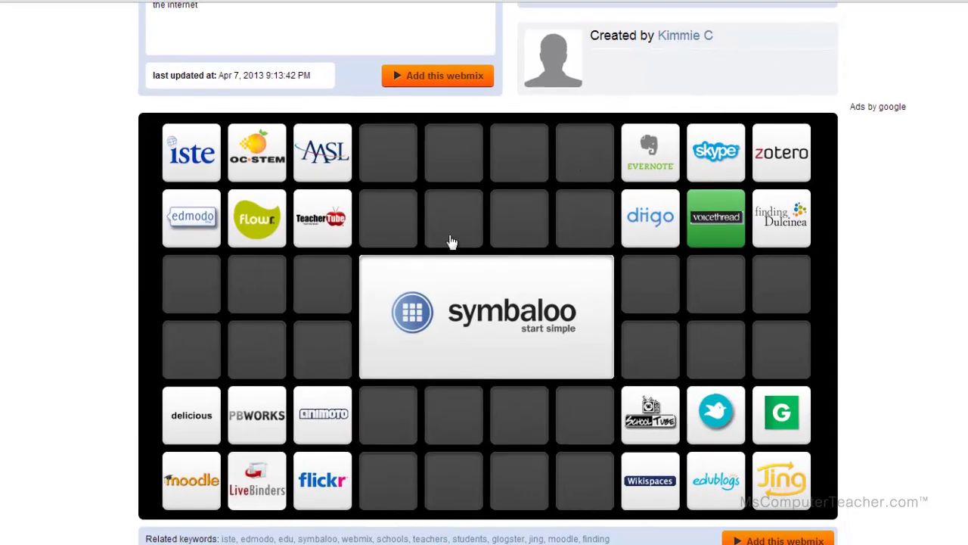
scroll(450, 242, up, 4)
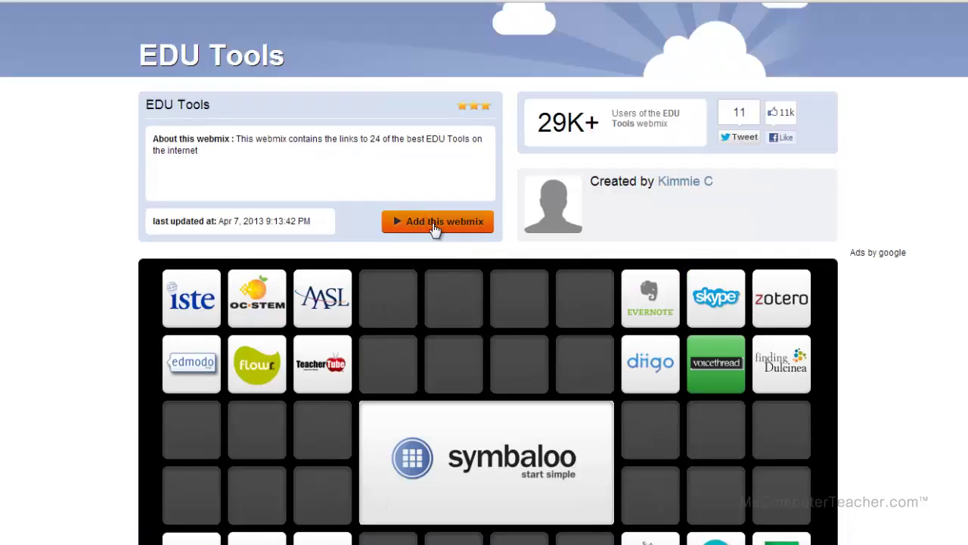
click(435, 221)
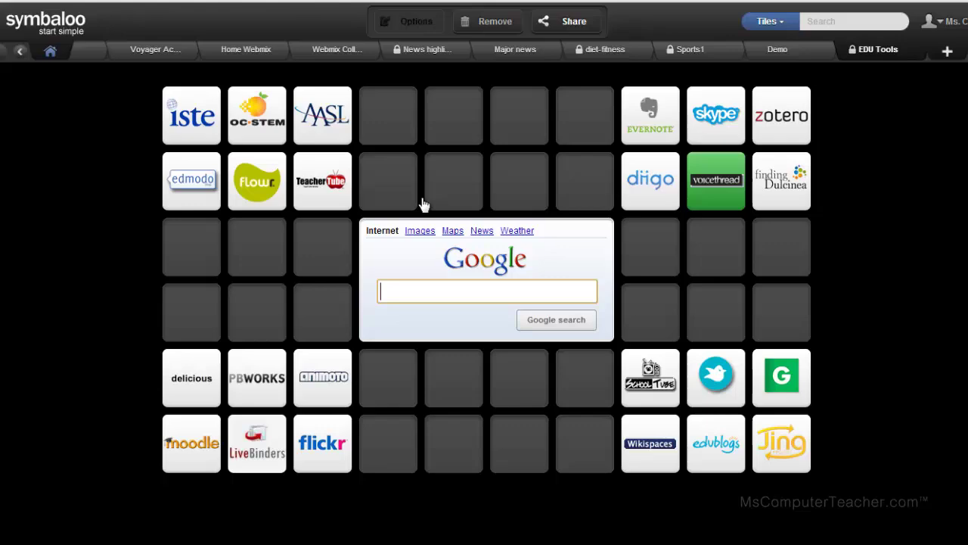
Exit fullscreen and scroll the webmix tab strip to reveal the EDU Tools tab.
click(26, 51)
key(F11)
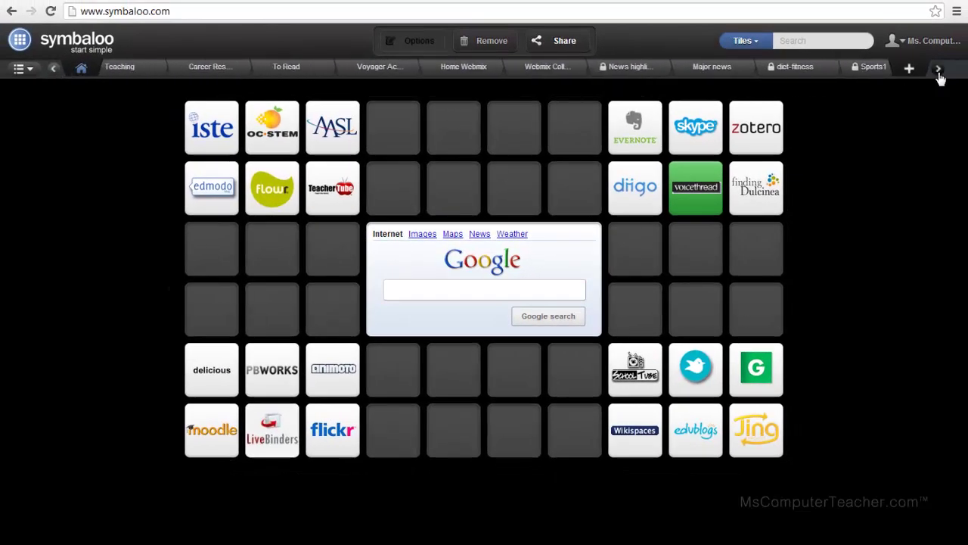
click(939, 69)
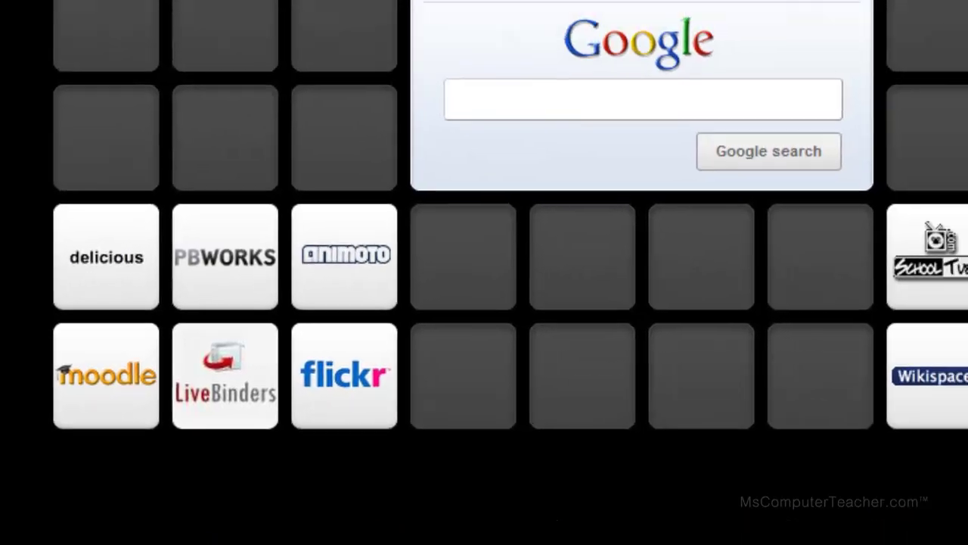
click(220, 522)
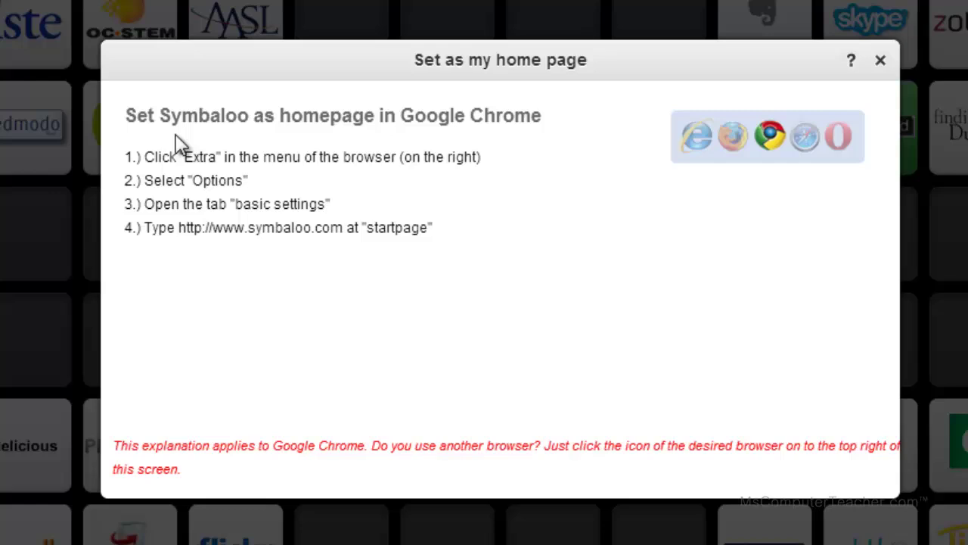
drag(397, 115, 536, 130)
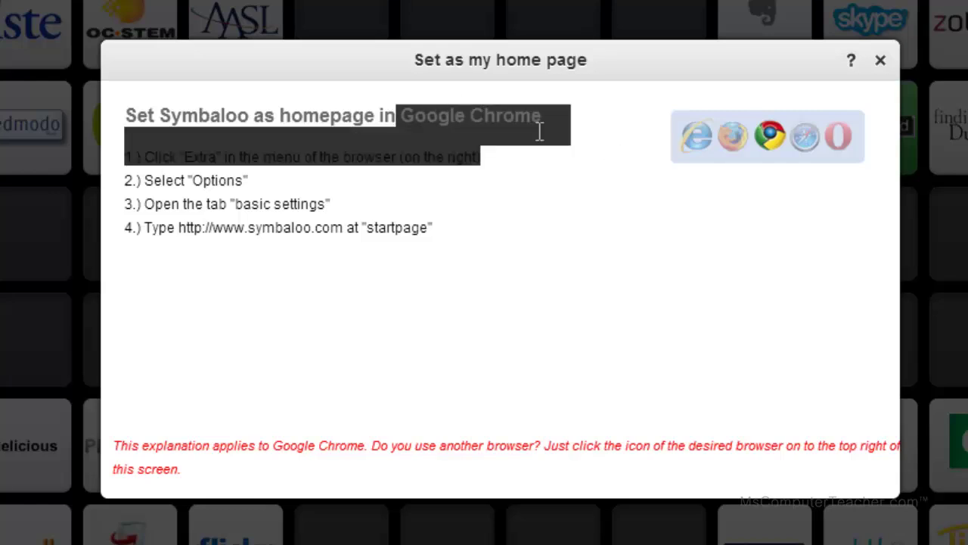
click(544, 205)
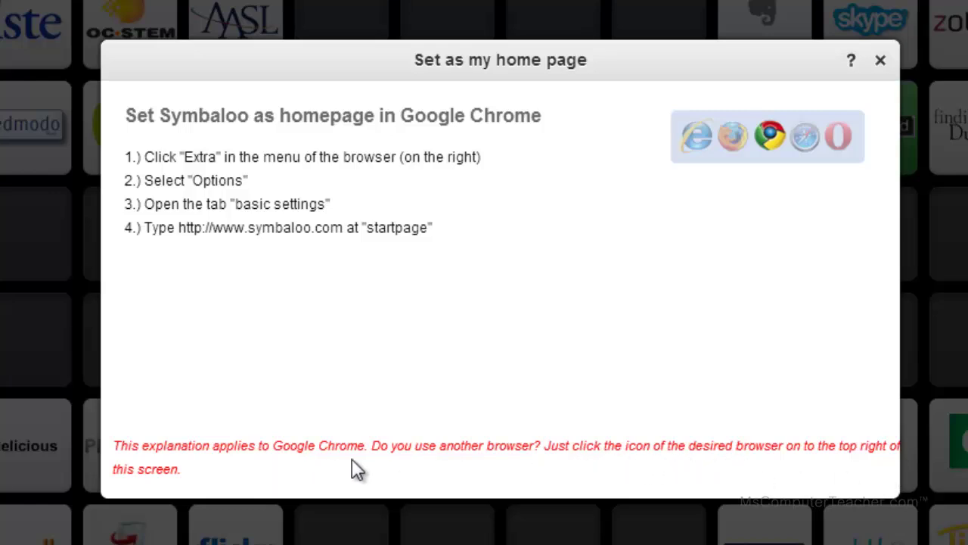
click(881, 61)
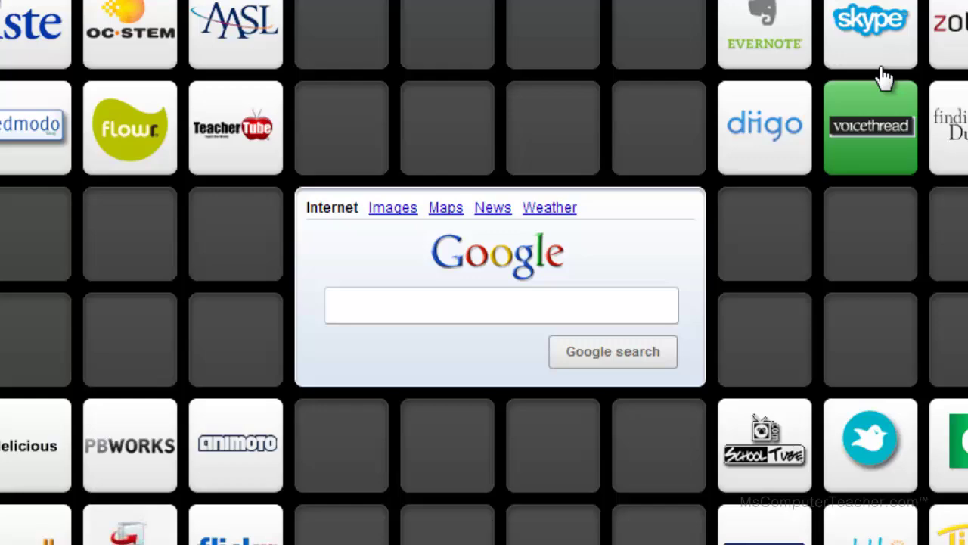
click(948, 20)
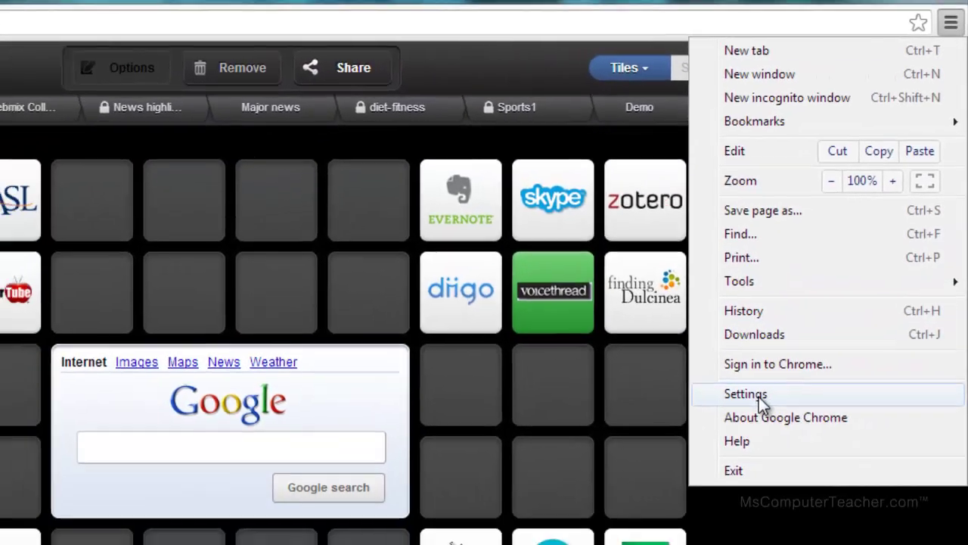
click(713, 445)
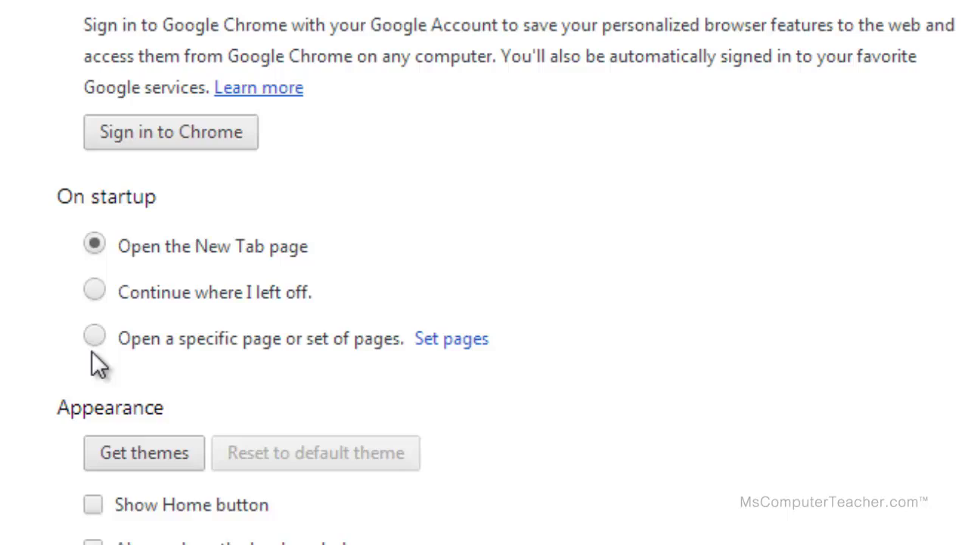
click(95, 339)
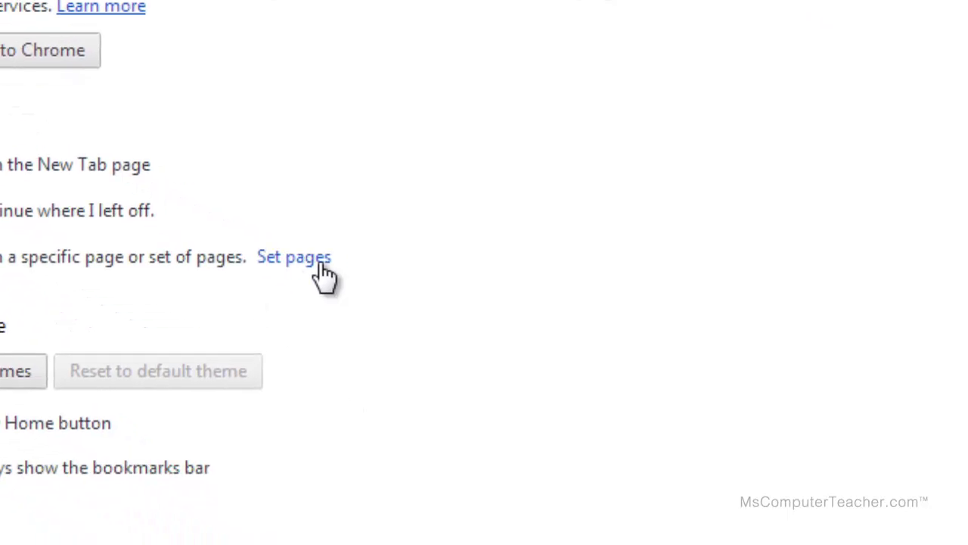
click(451, 339)
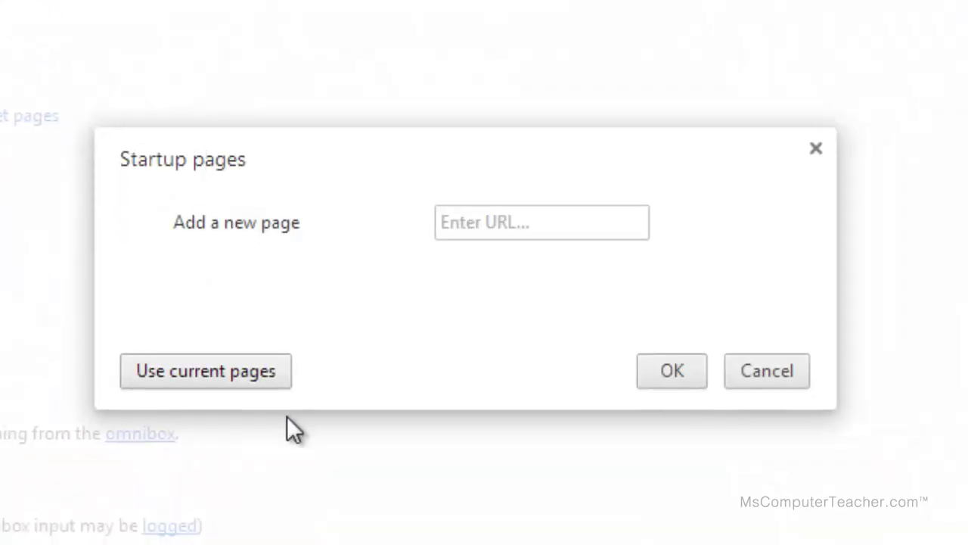
click(497, 235)
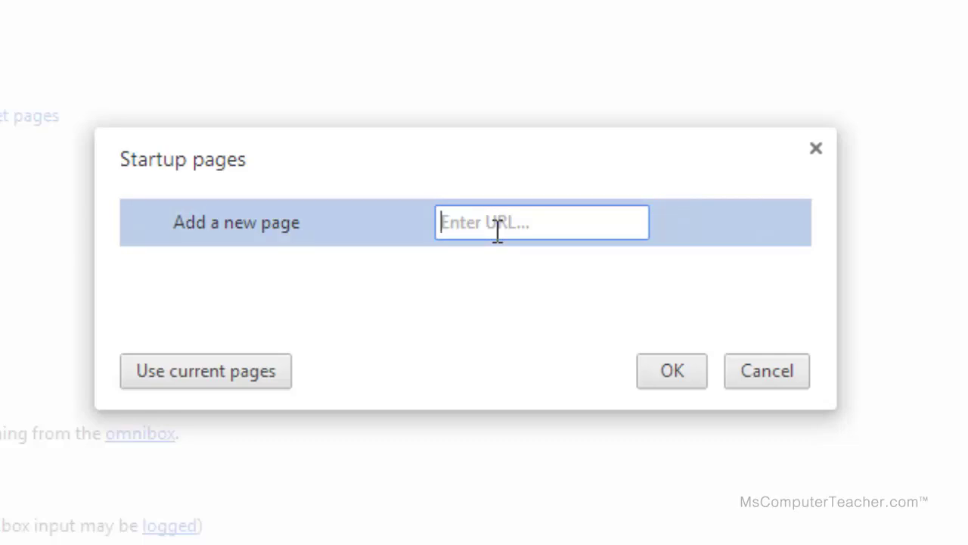
text(www.sy)
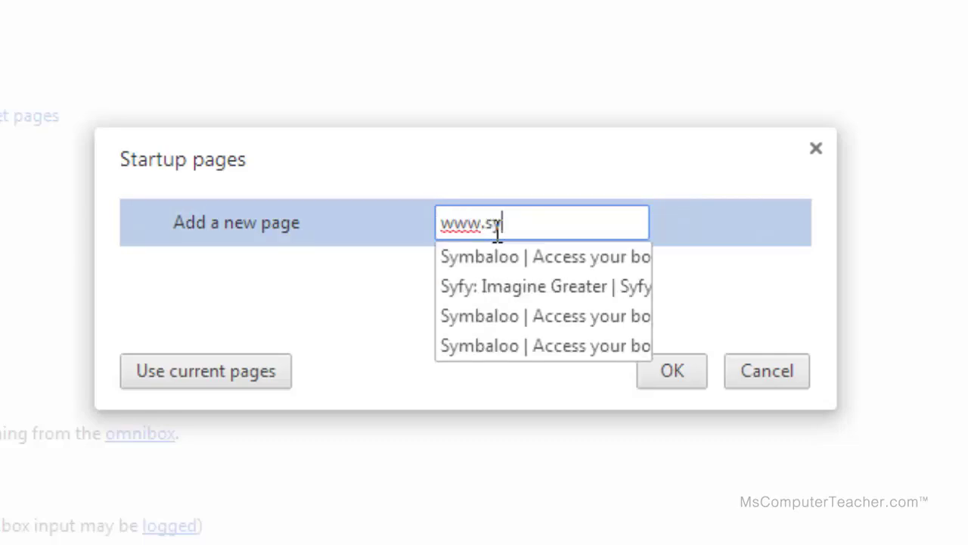
click(487, 257)
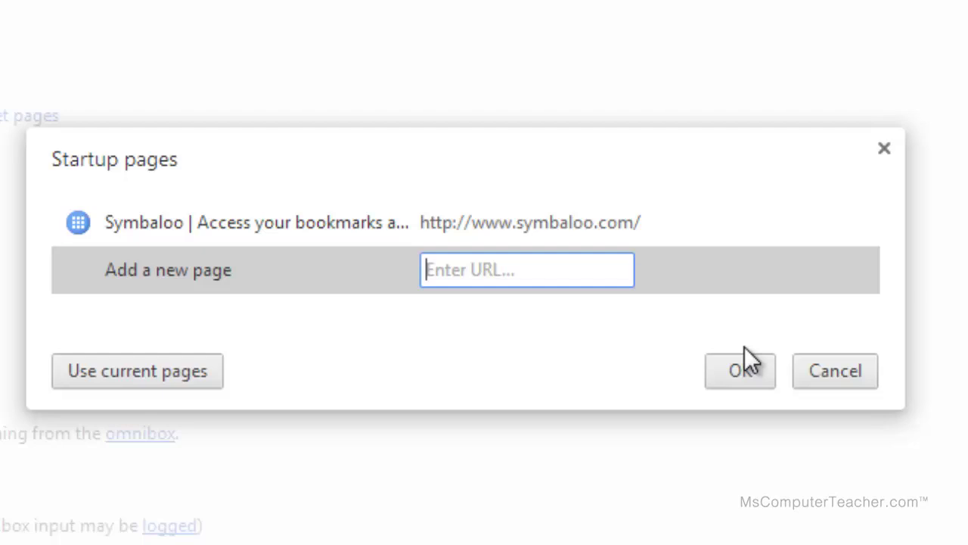
click(741, 369)
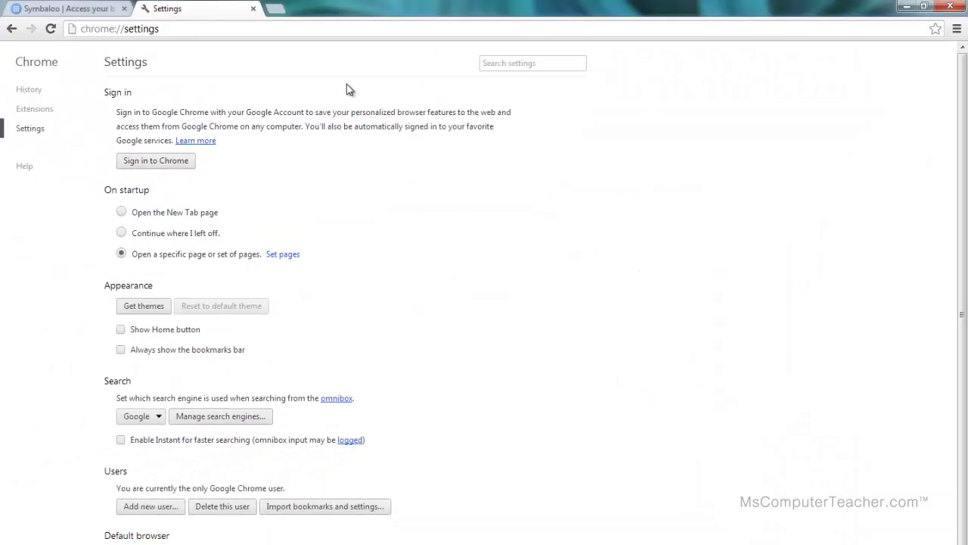
click(254, 9)
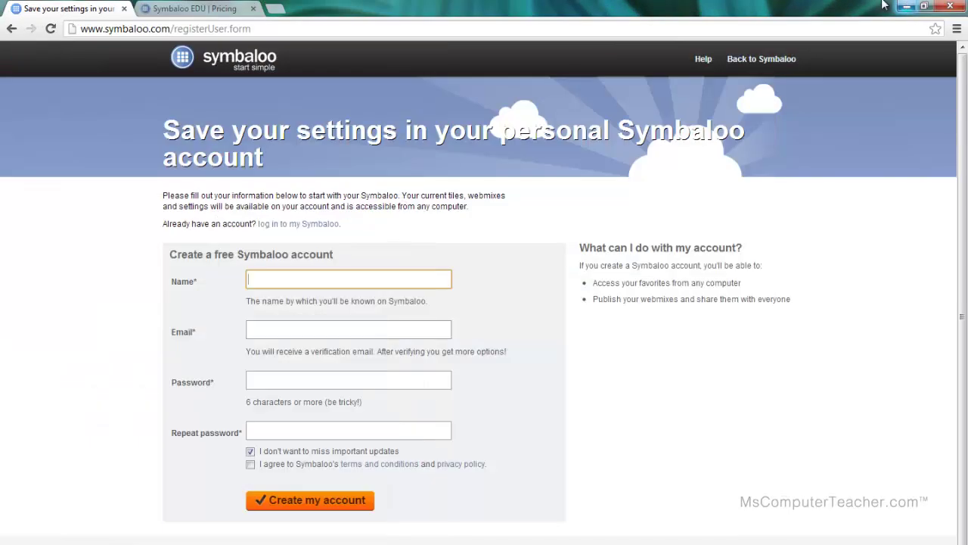
click(195, 8)
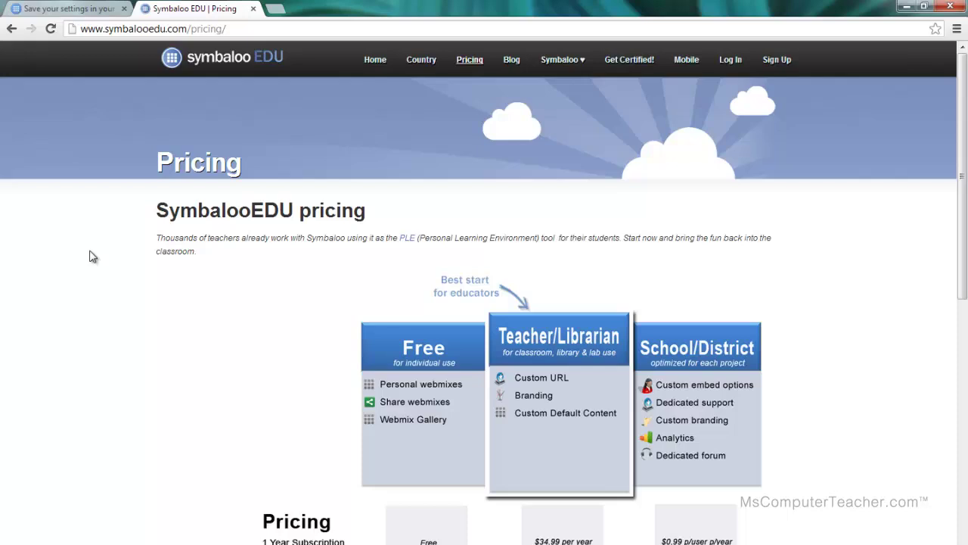
scroll(89, 256, down, 1)
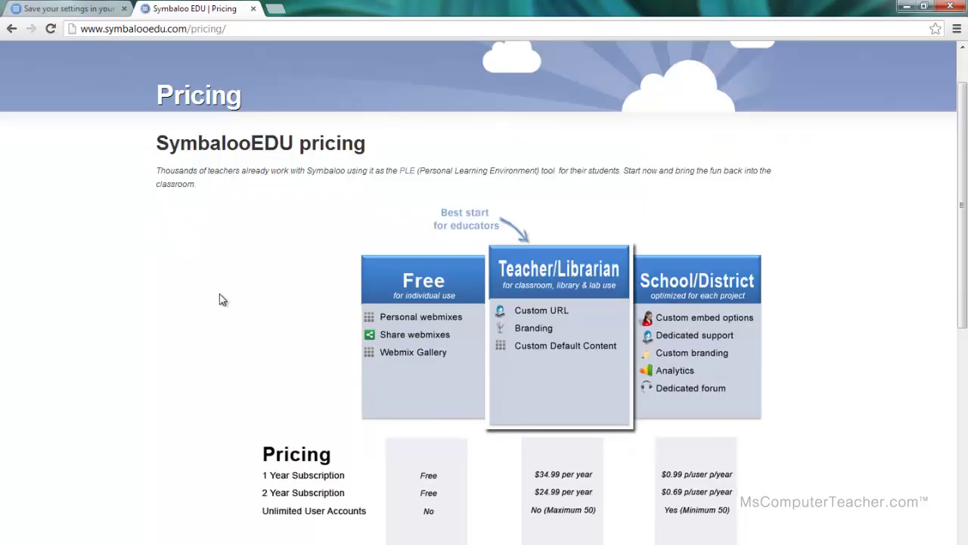
scroll(220, 300, down, 2)
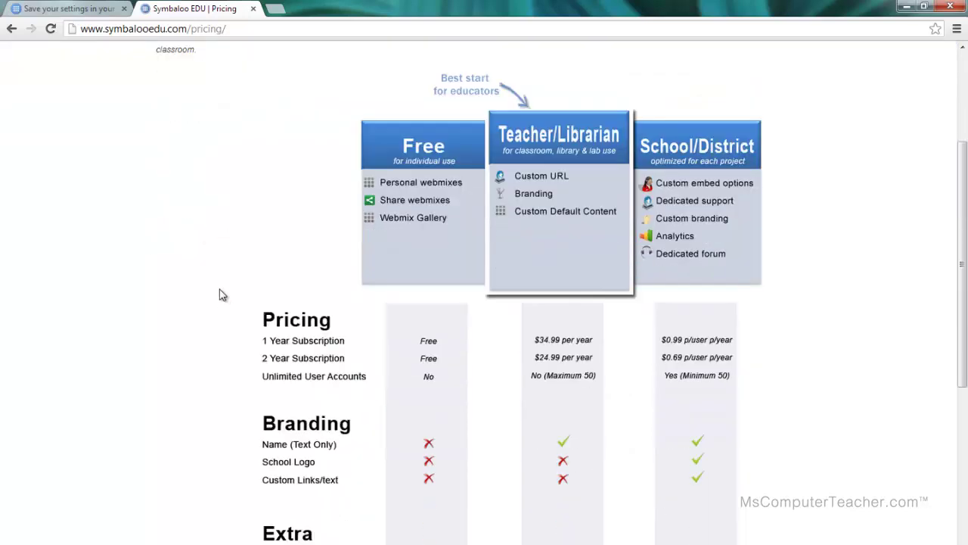
scroll(215, 291, down, 1)
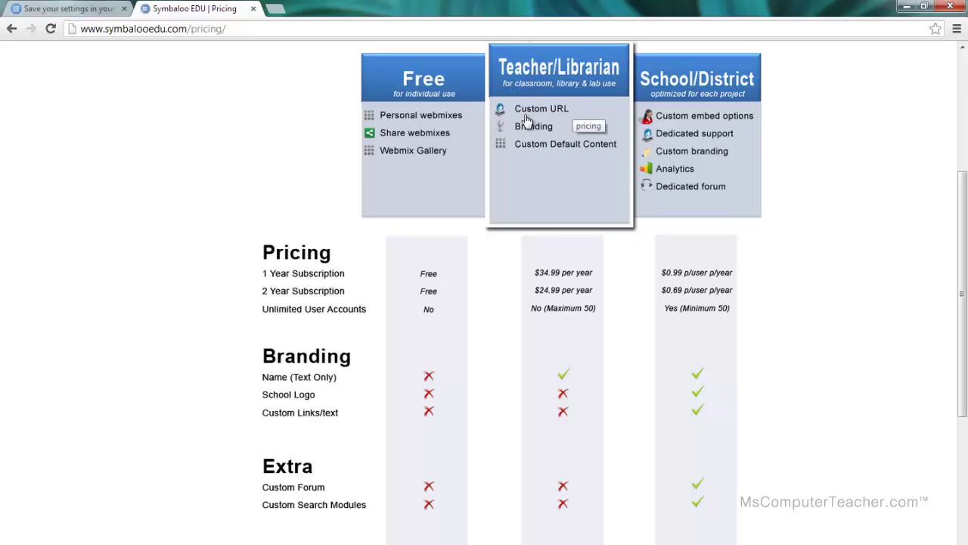
scroll(182, 254, down, 2)
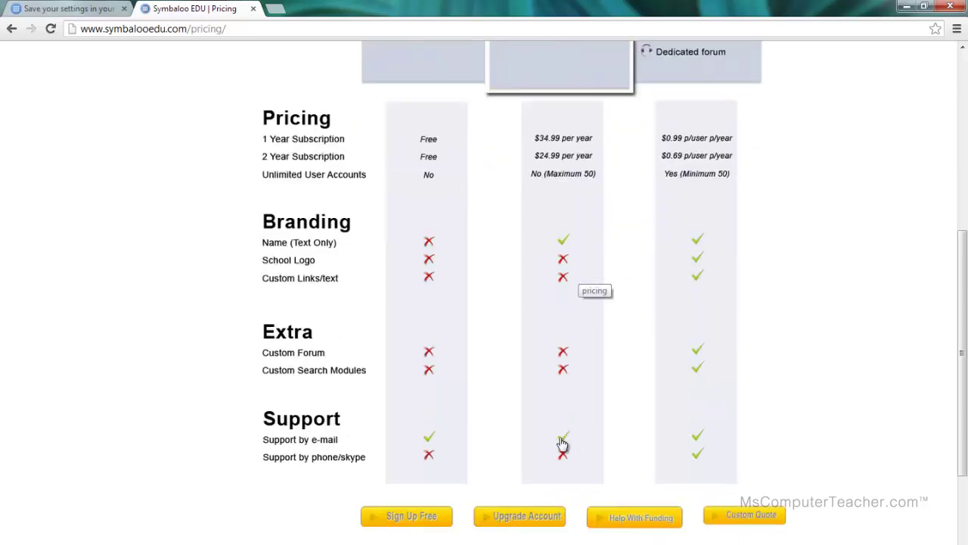
scroll(562, 444, up, 3)
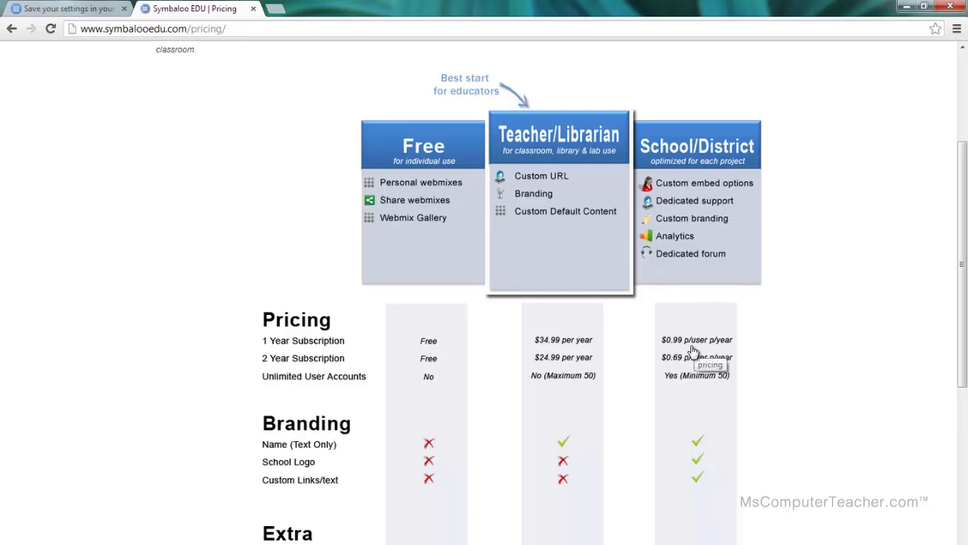
scroll(698, 350, down, 3)
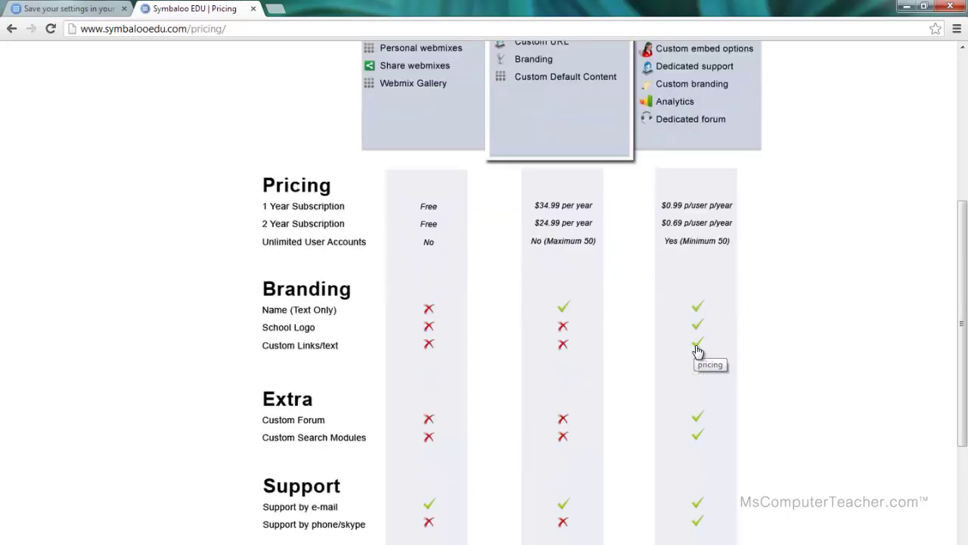
scroll(727, 367, up, 5)
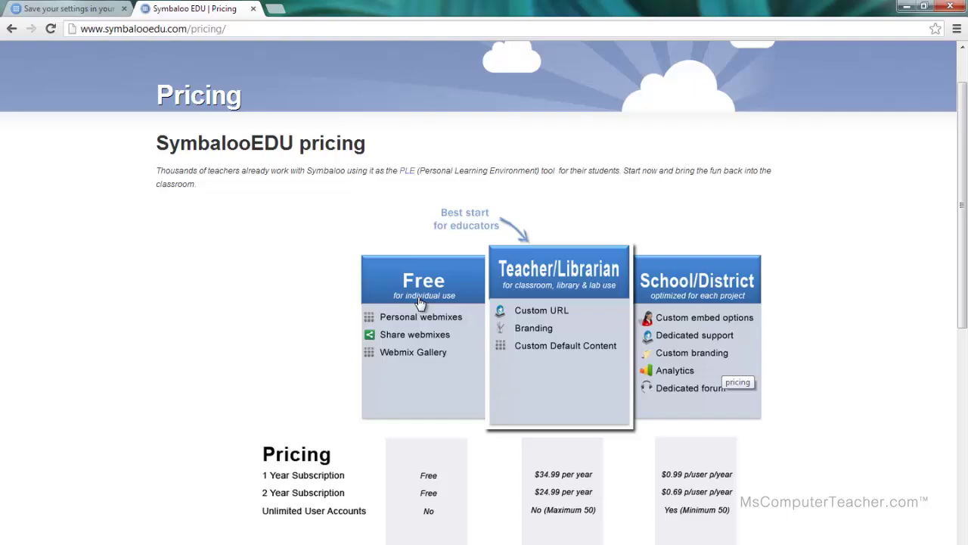
click(75, 9)
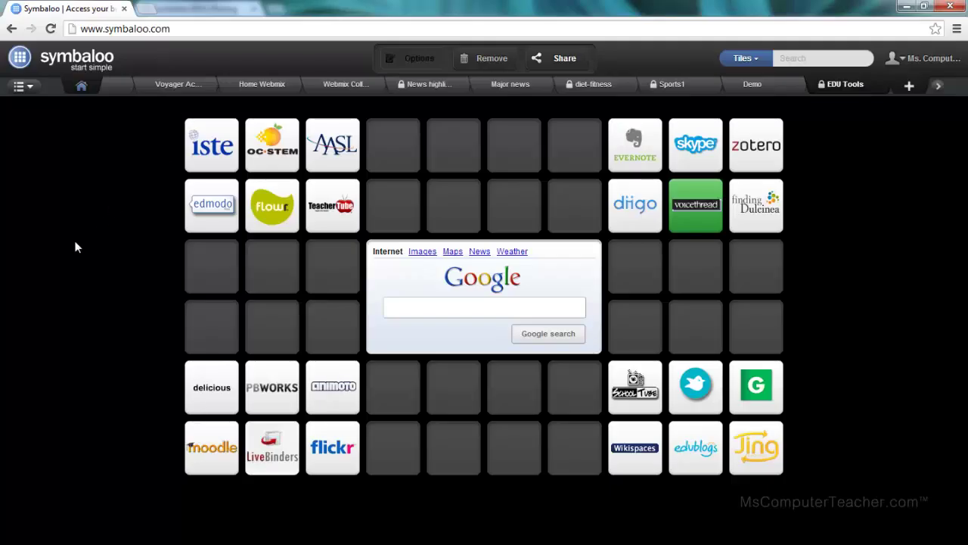